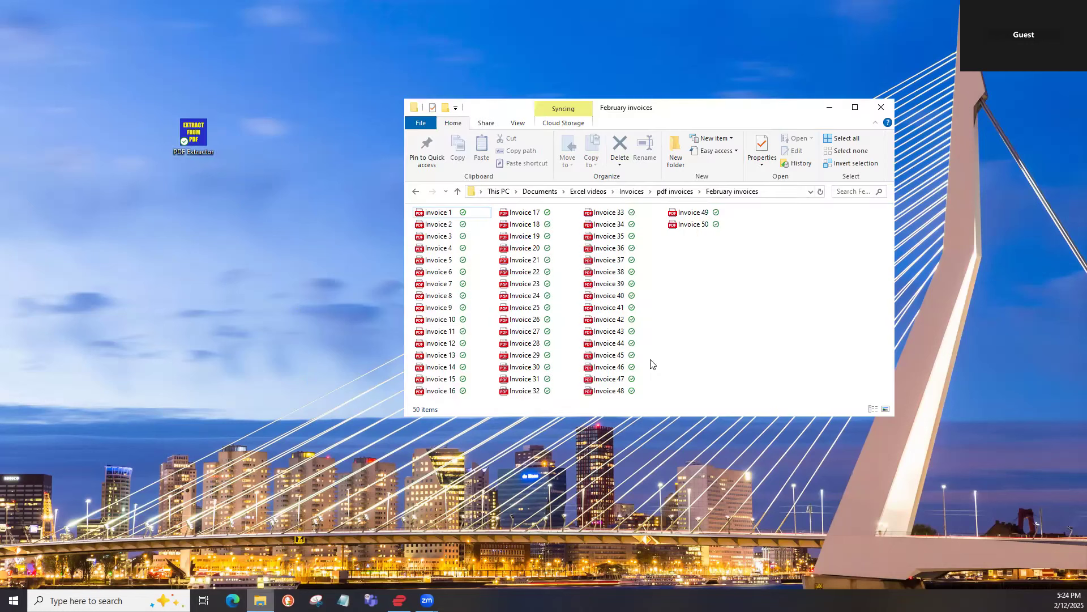
# Step: Open the invoice 1 PDF from the February invoices folder, review its layout from header to totals, and close it
pyautogui.click(442, 212)
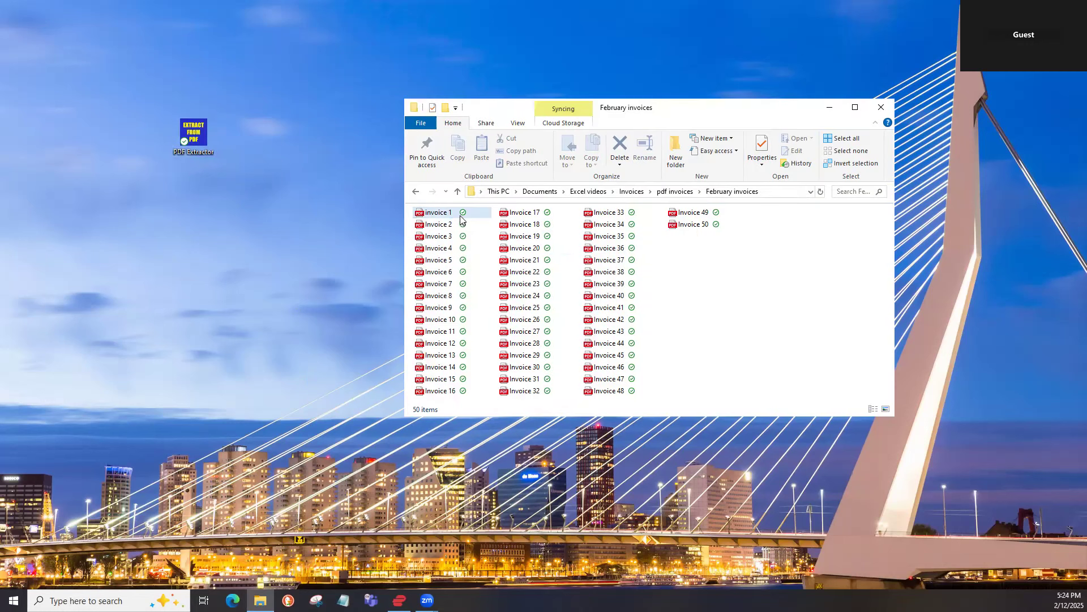
pyautogui.rightClick(444, 212)
pyautogui.moveTo(530, 379)
pyautogui.click(619, 384)
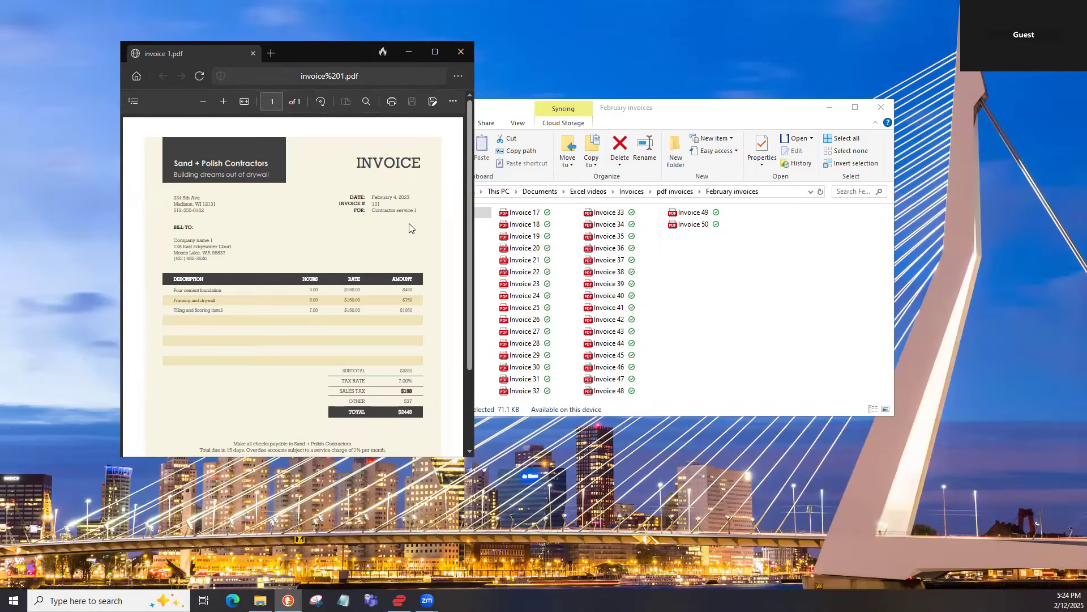
pyautogui.scroll(-2, 406, 231)
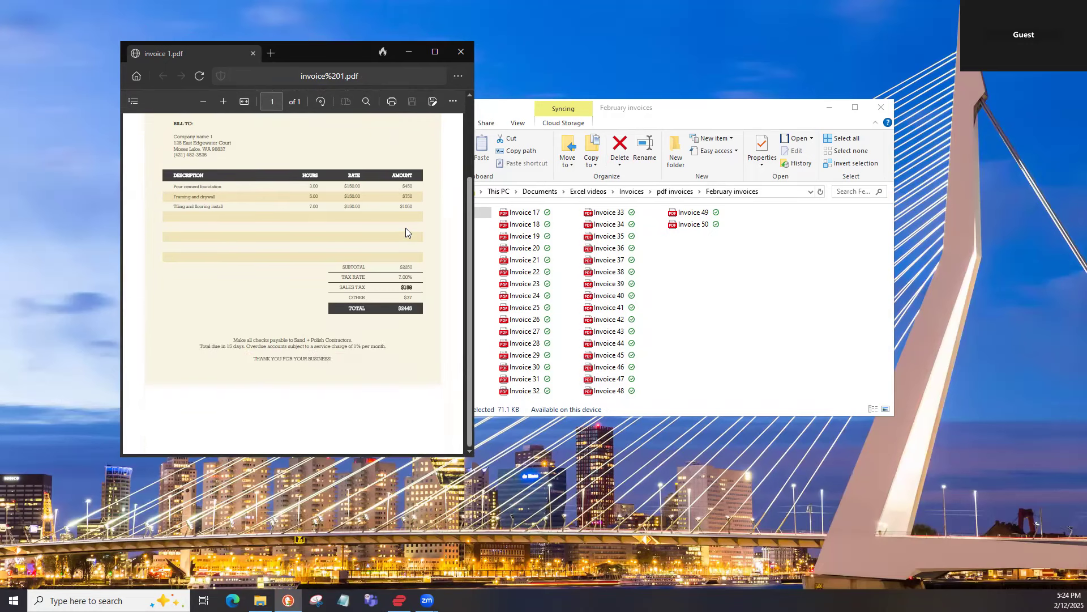
pyautogui.scroll(2, 405, 231)
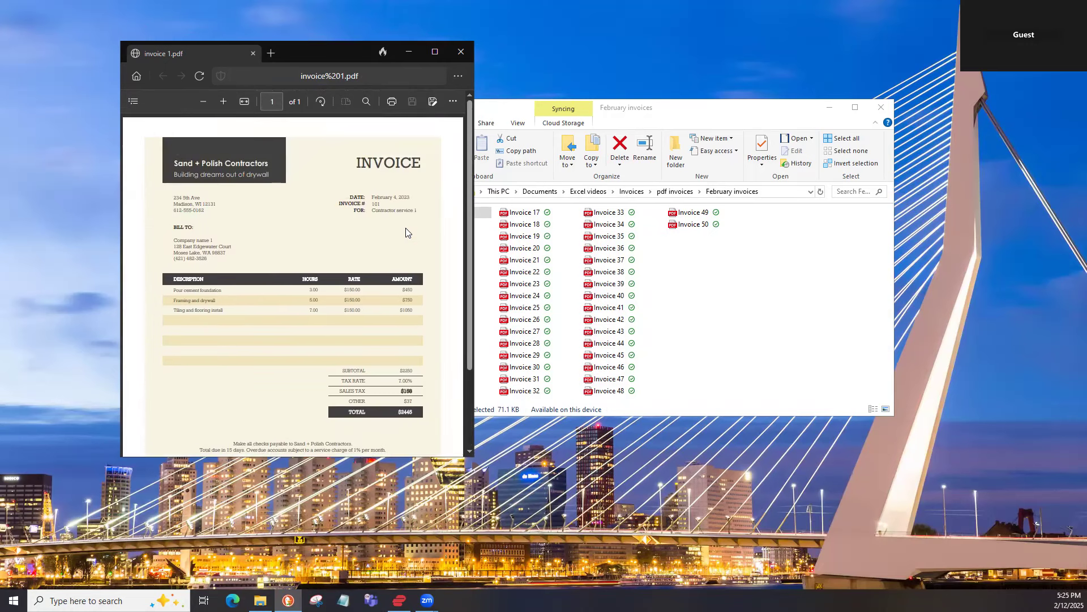
pyautogui.scroll(-1, 406, 232)
pyautogui.scroll(1, 406, 231)
pyautogui.scroll(-2, 399, 321)
pyautogui.scroll(2, 408, 316)
pyautogui.scroll(-1, 410, 377)
pyautogui.scroll(1, 410, 370)
pyautogui.click(460, 58)
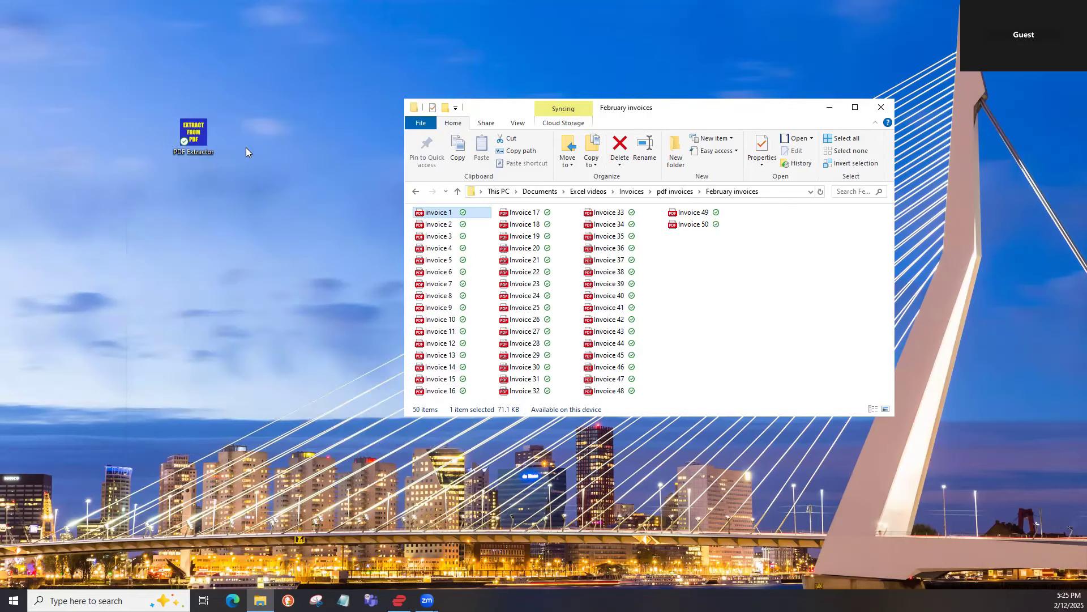
# Step: Launch the PDF Extractor program from the desktop
pyautogui.doubleClick(194, 126)
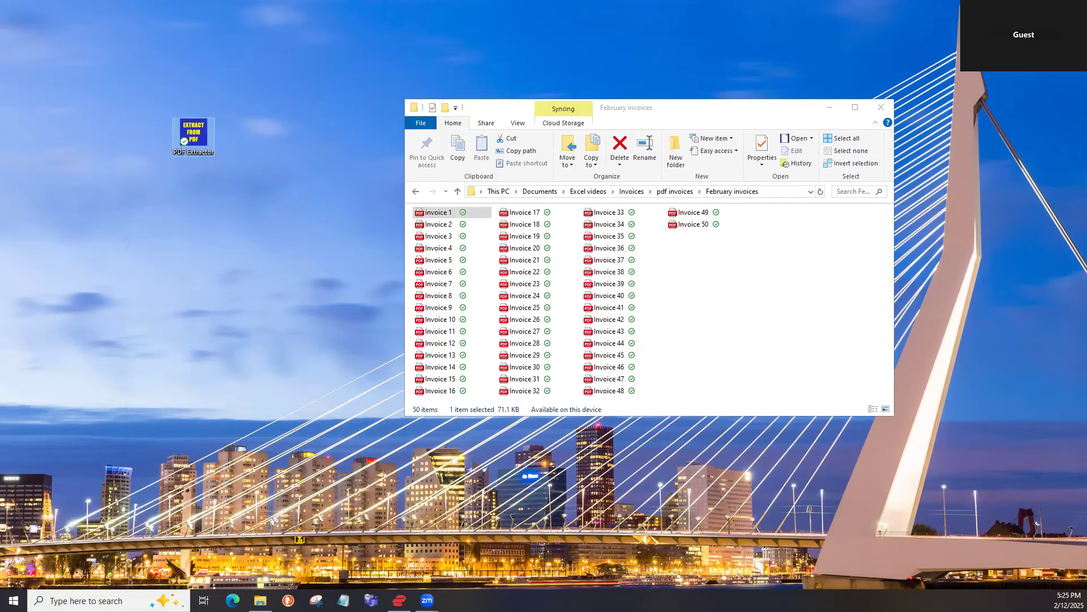
pyautogui.click(440, 213)
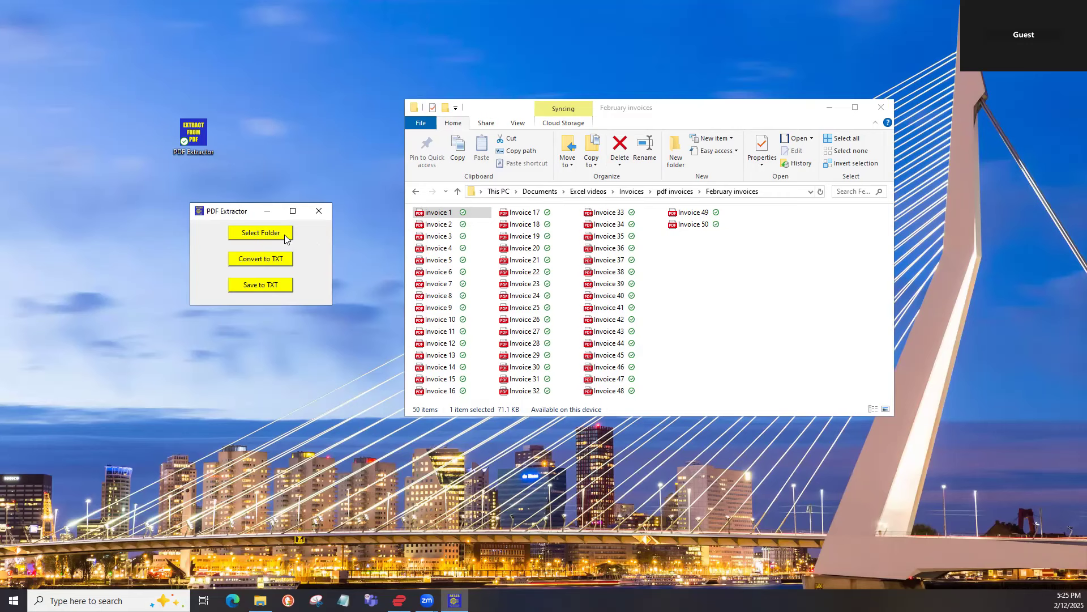
pyautogui.click(439, 248)
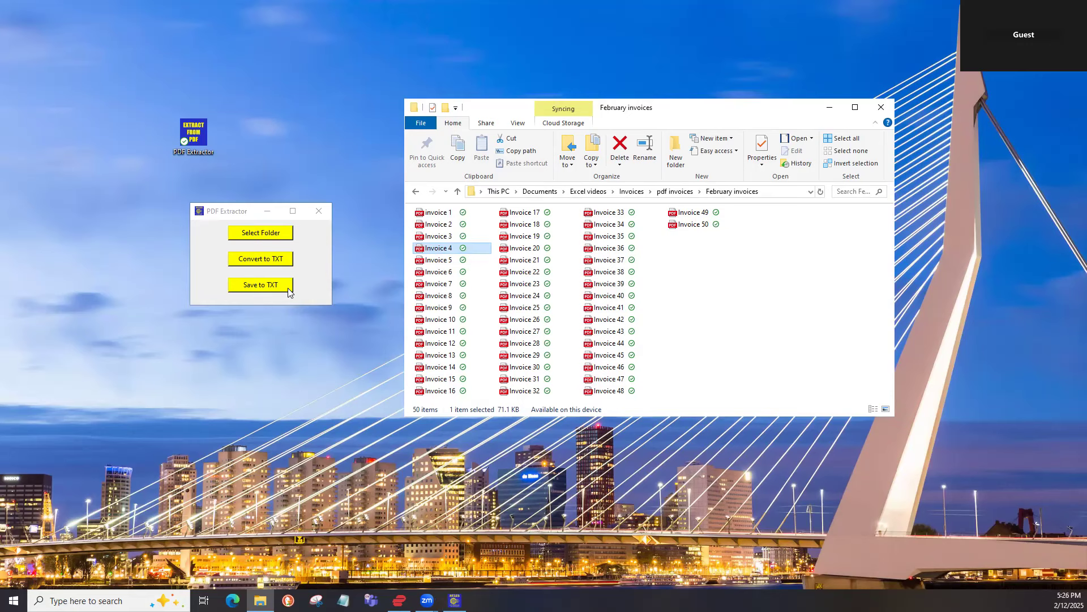
# Step: Choose the February invoices folder inside pdf invoices as the source and convert its PDFs to TXT files
pyautogui.click(258, 236)
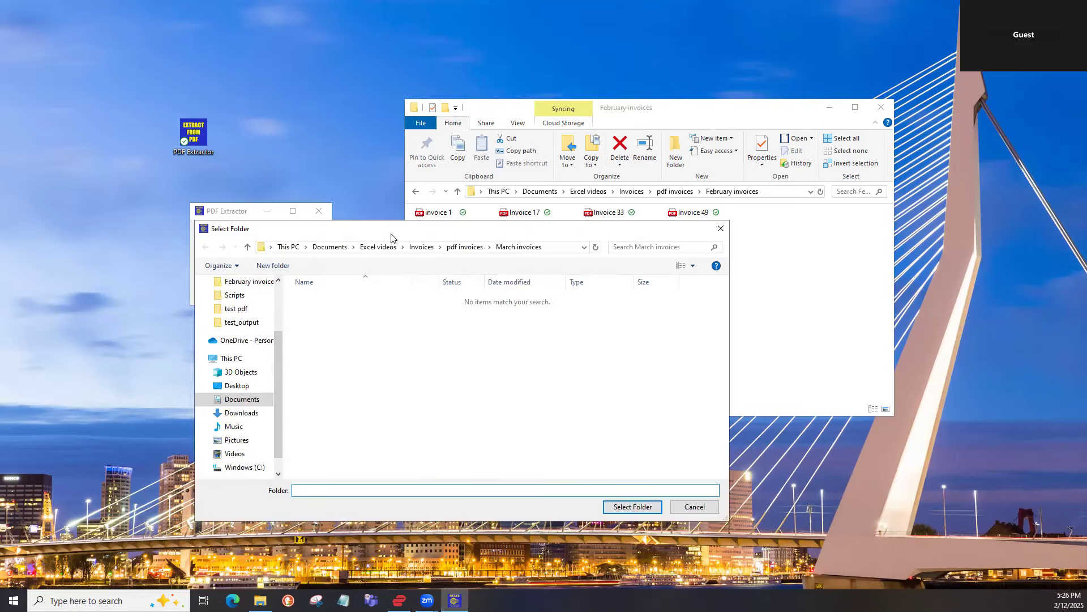
pyautogui.click(472, 248)
pyautogui.click(340, 299)
pyautogui.click(654, 507)
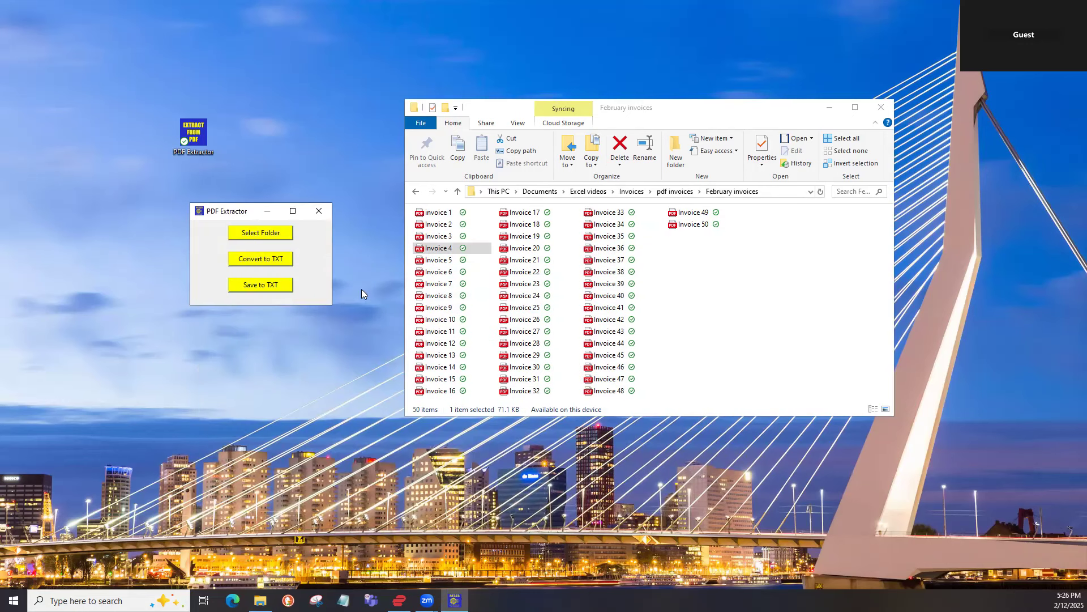
pyautogui.click(269, 261)
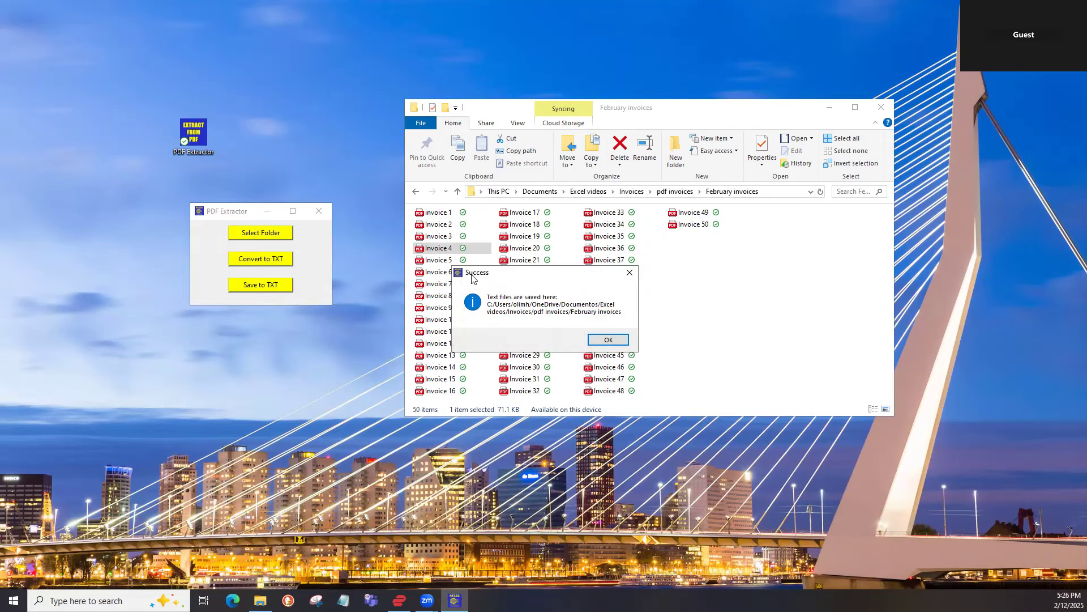
pyautogui.click(608, 339)
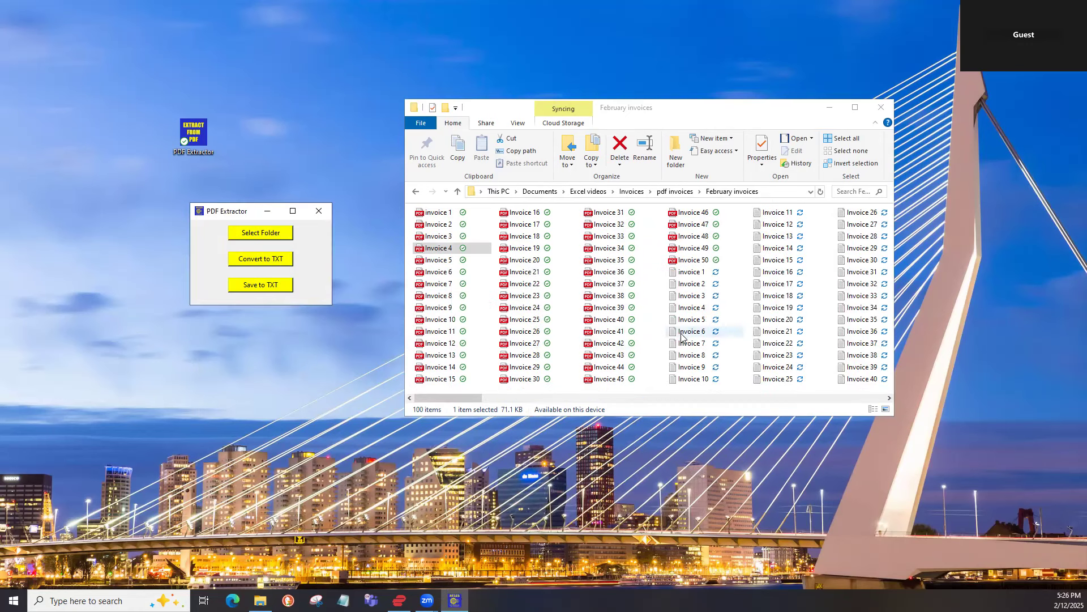
# Step: Open the converted invoice 1 text file, read through the extracted invoice text, and close it
pyautogui.click(687, 276)
pyautogui.doubleClick(688, 275)
pyautogui.scroll(-3, 424, 260)
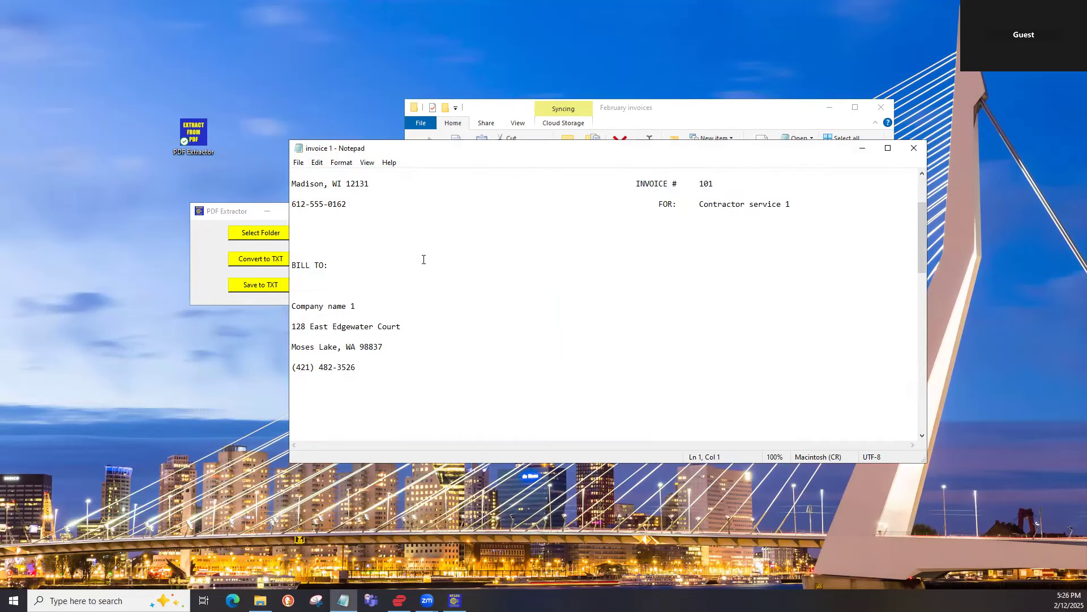
pyautogui.scroll(-9, 491, 349)
pyautogui.scroll(-8, 492, 349)
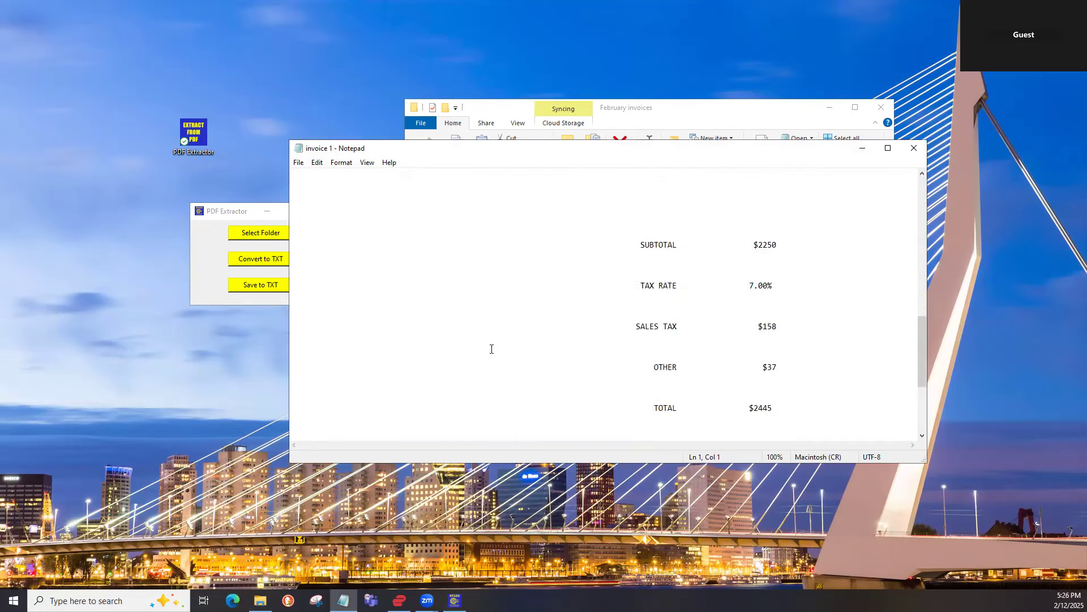
pyautogui.scroll(17, 492, 349)
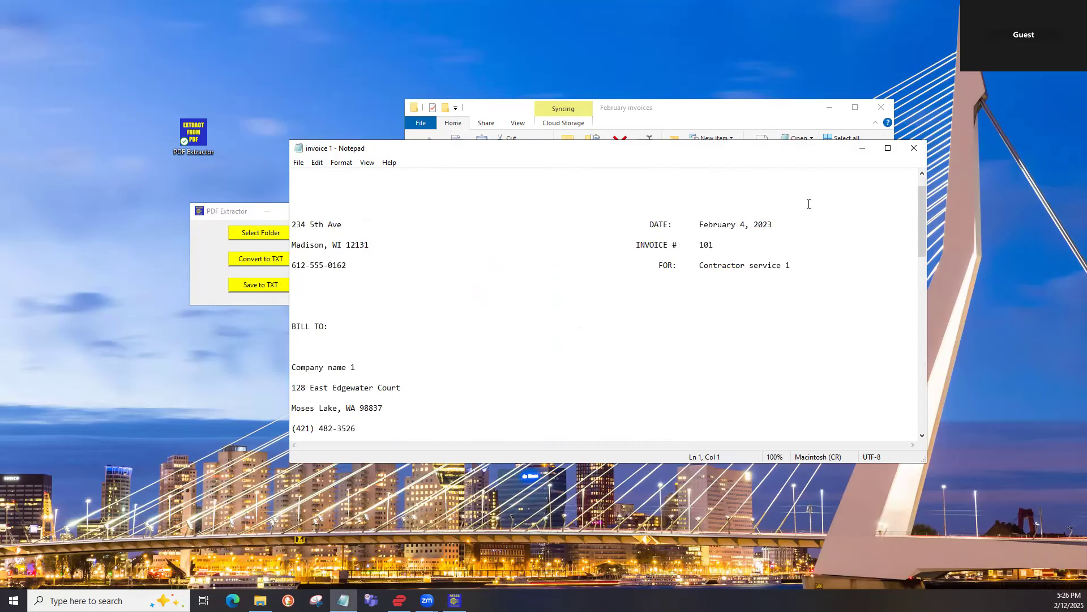
pyautogui.click(915, 148)
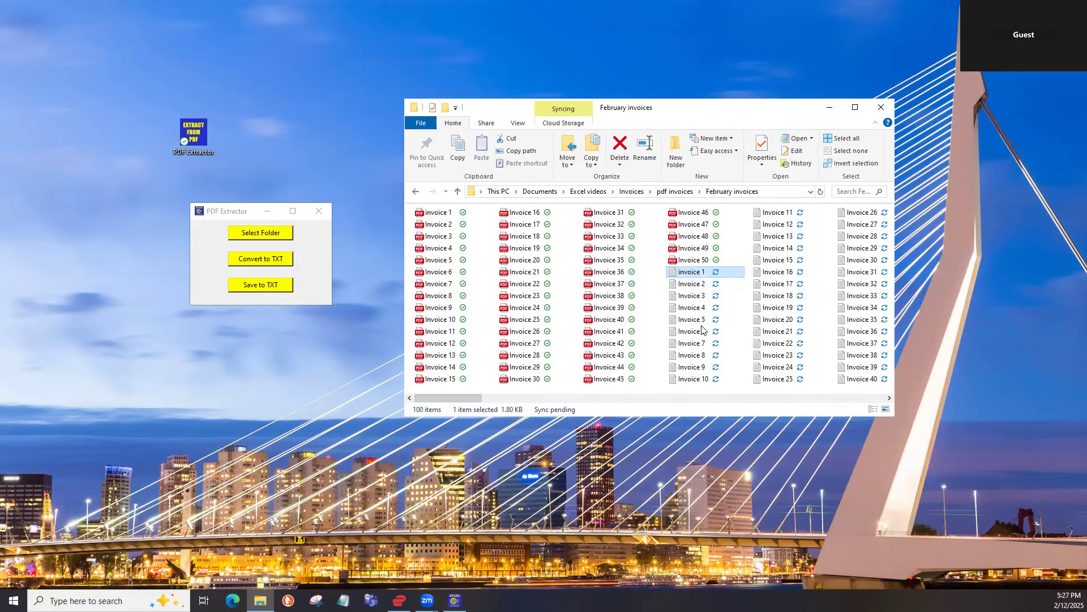
# Step: Extract the data from the converted invoices and save it to a combined TXT file with PDF Extractor
pyautogui.click(696, 283)
pyautogui.click(694, 296)
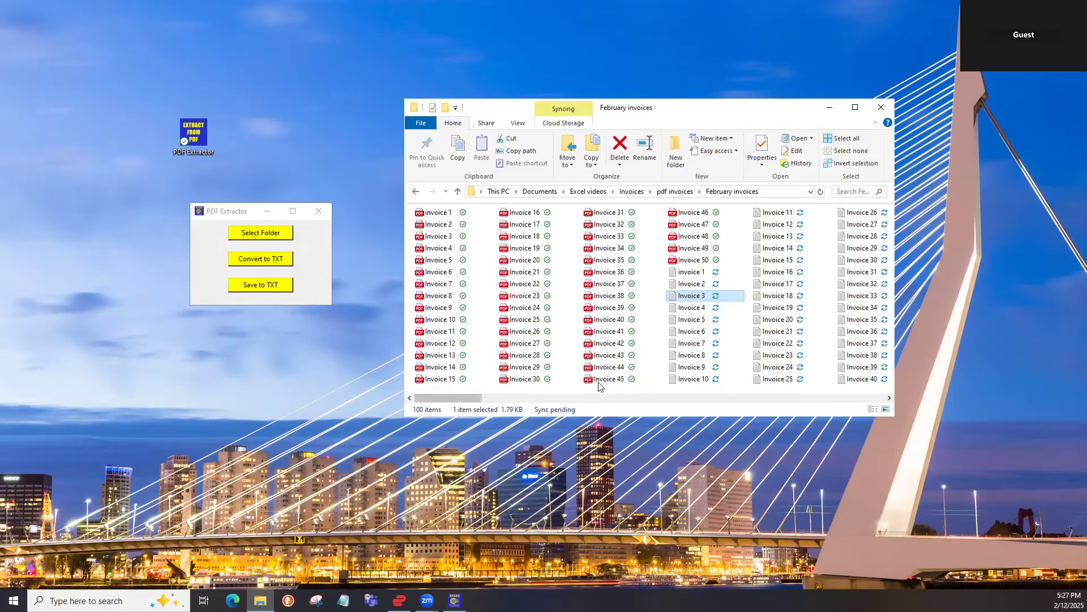
pyautogui.moveTo(474, 398); pyautogui.dragTo(608, 400)
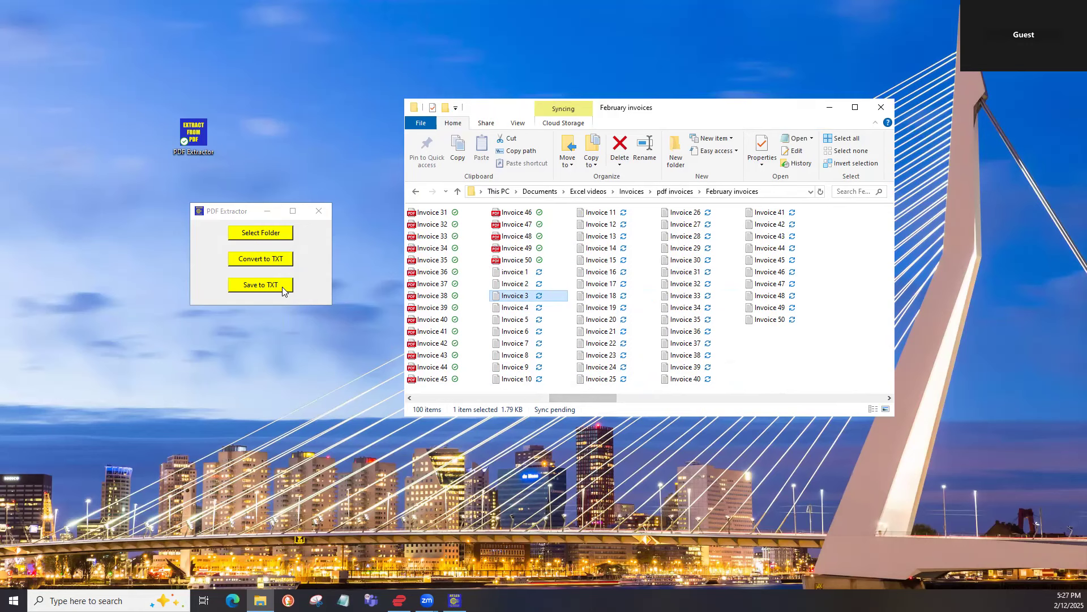
pyautogui.click(262, 289)
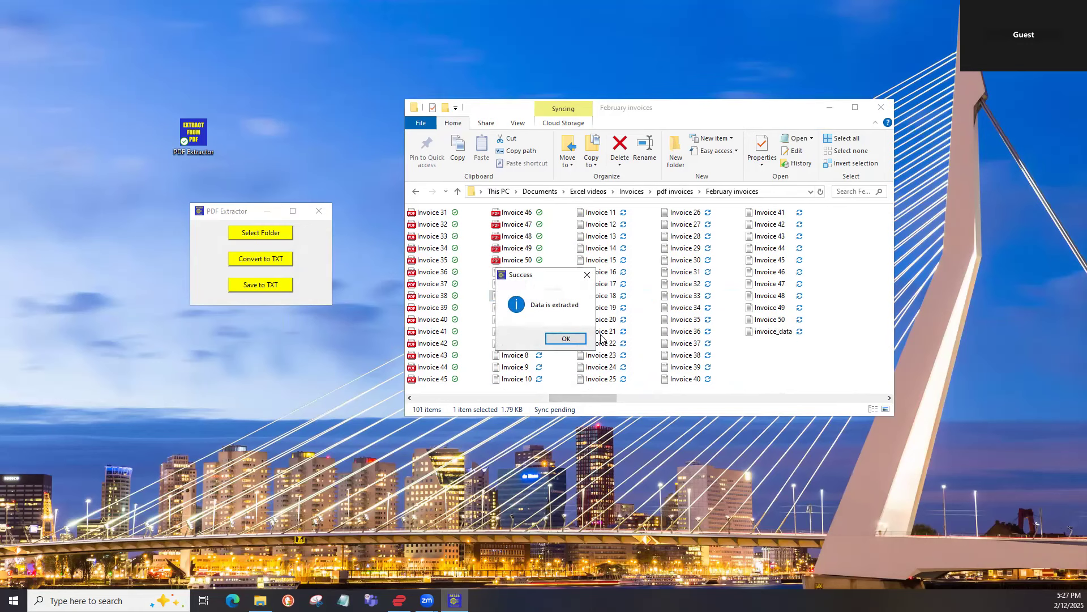
pyautogui.click(566, 339)
# Step: Open the invoice_data text file, examine its rows and columns through the last tax rate column, and close it
pyautogui.click(766, 334)
pyautogui.doubleClick(765, 335)
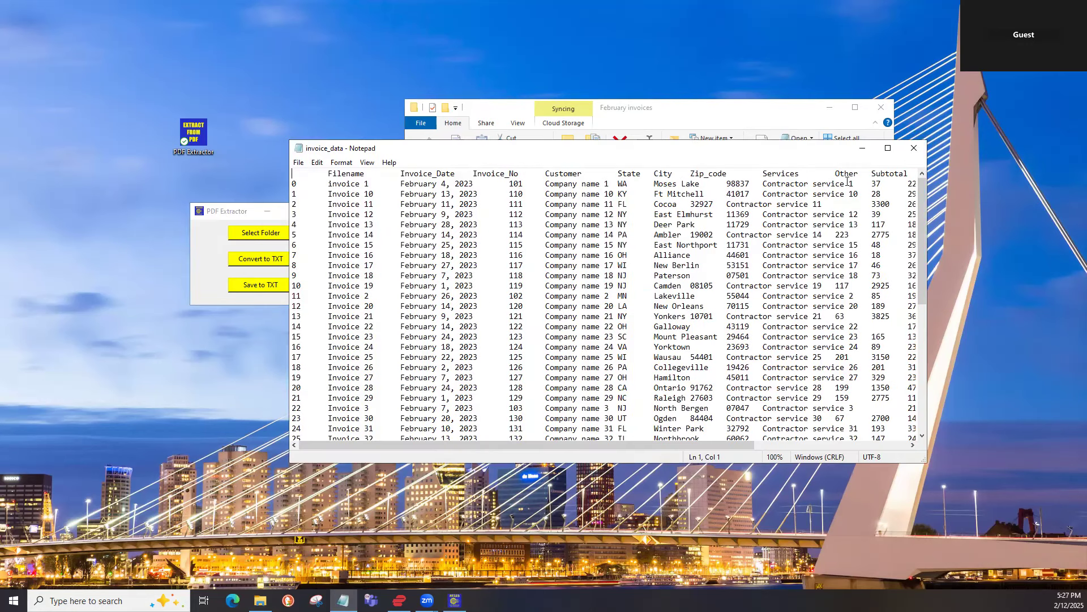
pyautogui.moveTo(800, 153); pyautogui.dragTo(641, 140)
pyautogui.scroll(-8, 486, 219)
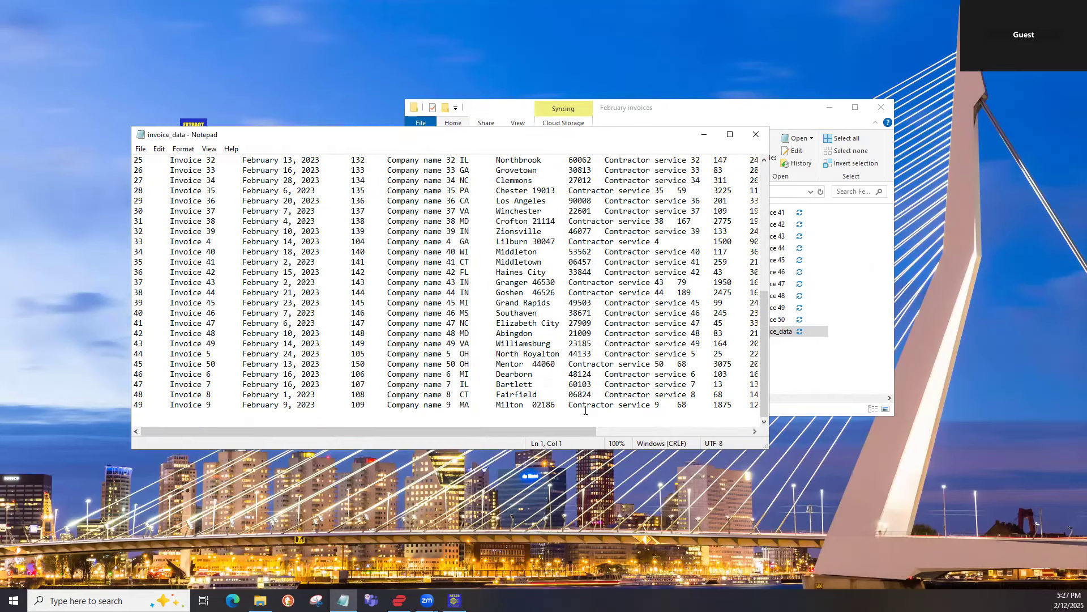
pyautogui.moveTo(561, 432); pyautogui.dragTo(649, 433)
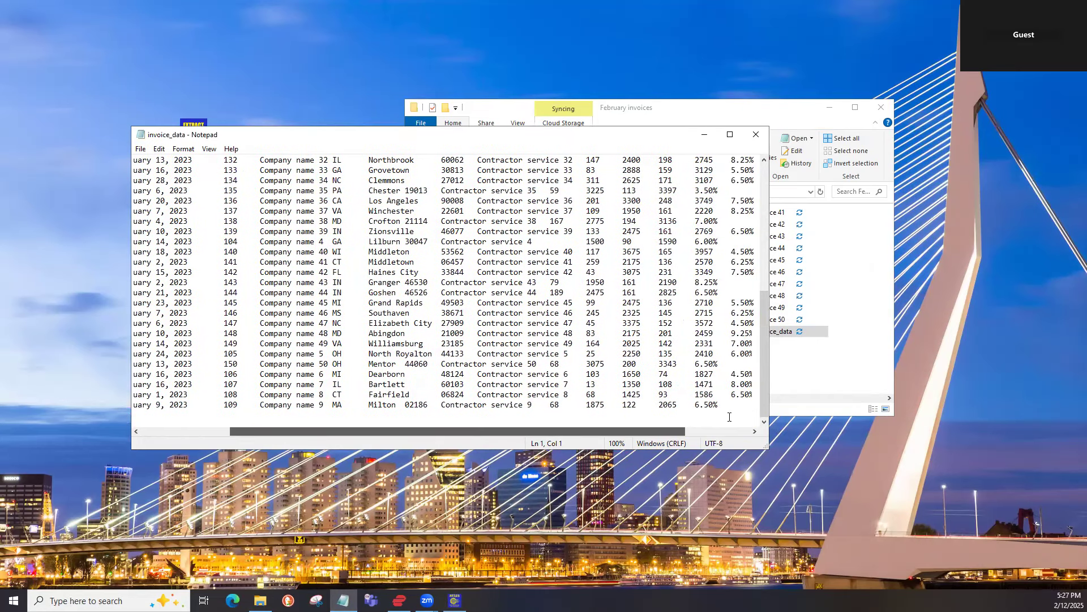
pyautogui.click(737, 432)
pyautogui.scroll(8, 708, 374)
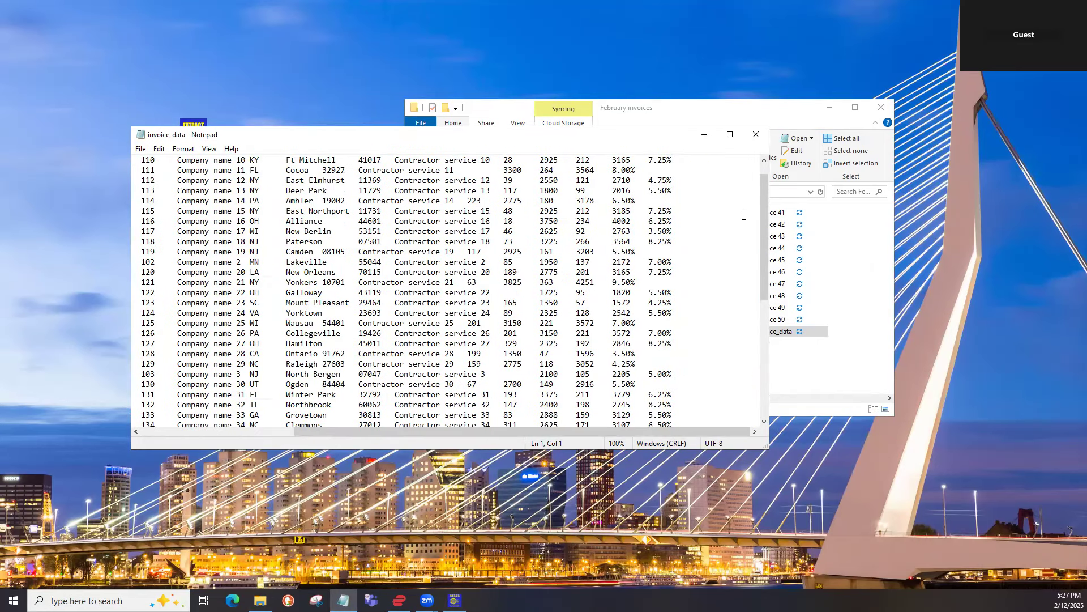
pyautogui.click(756, 134)
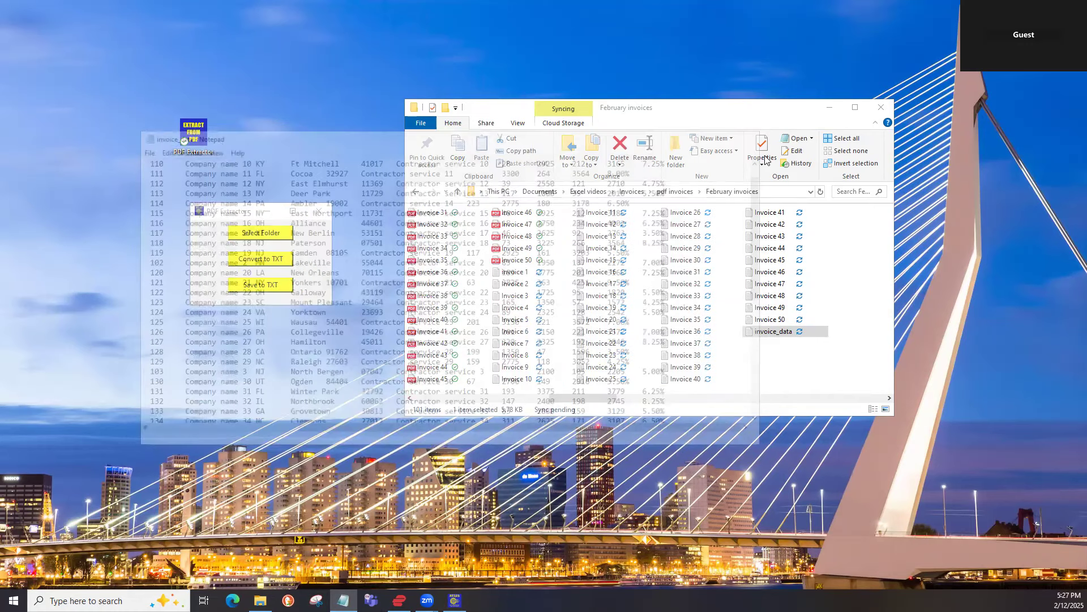
# Step: Create a new Microsoft Excel Worksheet in the February invoices folder, keeping the default name, and open it
pyautogui.rightClick(768, 350)
pyautogui.moveTo(797, 328)
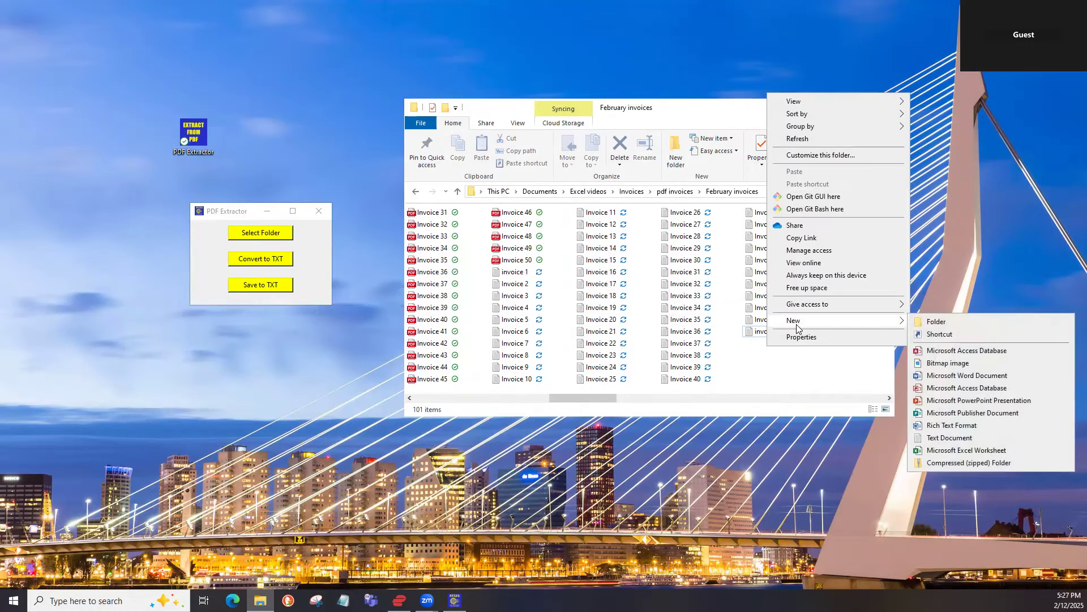
pyautogui.click(967, 451)
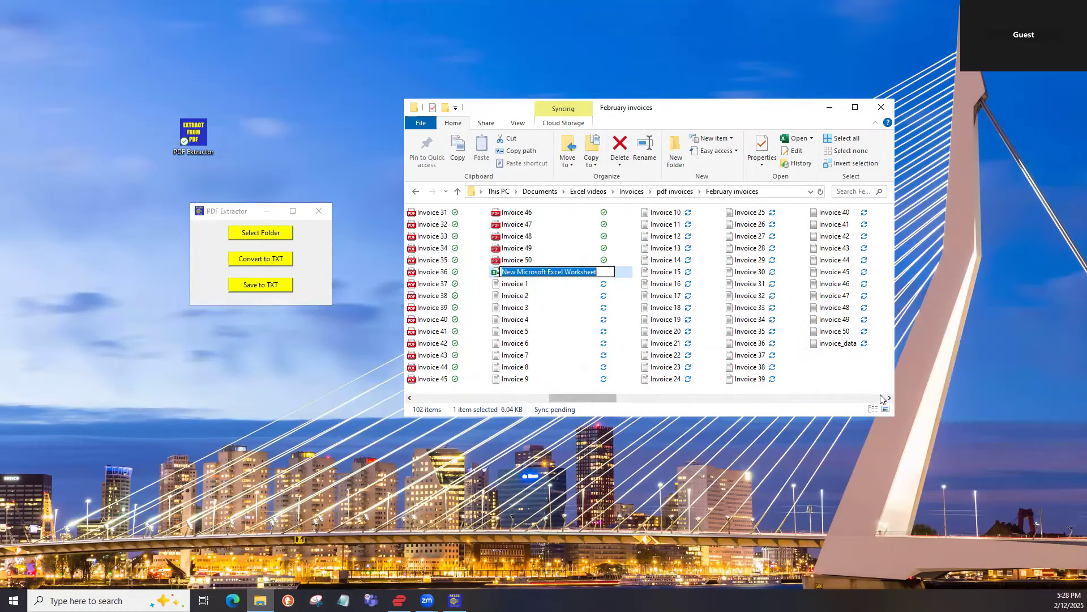
pyautogui.click(546, 284)
pyautogui.doubleClick(544, 273)
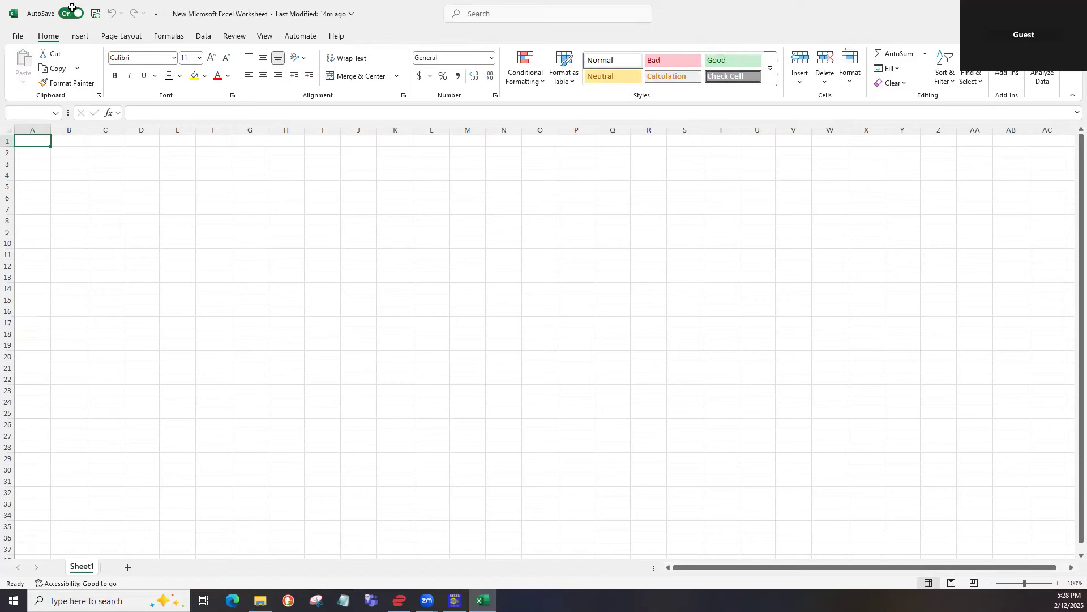
# Step: Import invoice_data.txt from the February invoices folder as tab-delimited text and load it into the workbook as a table
pyautogui.click(203, 36)
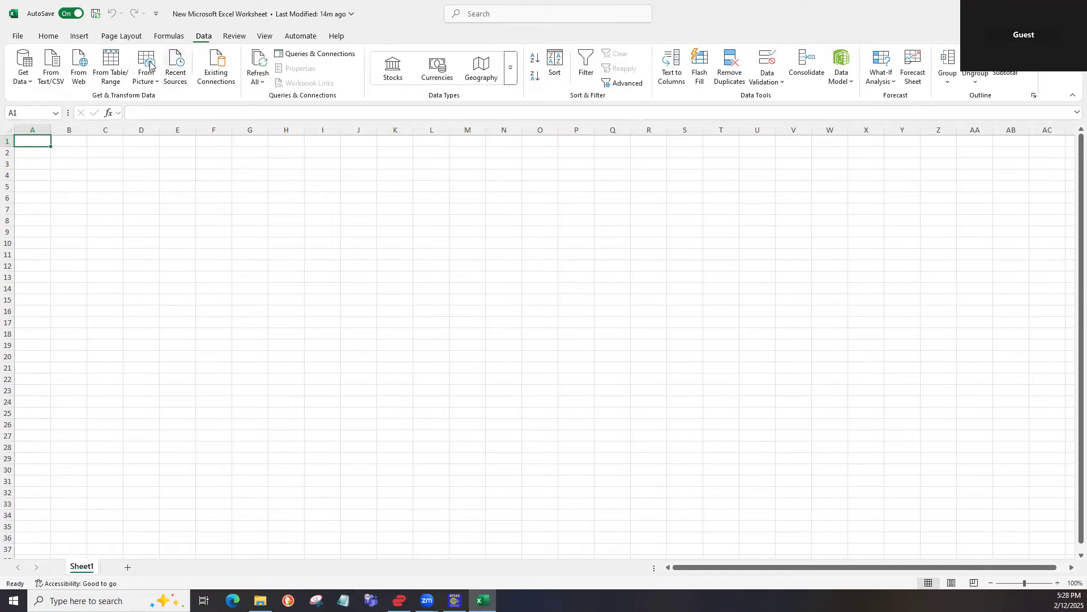
pyautogui.click(51, 81)
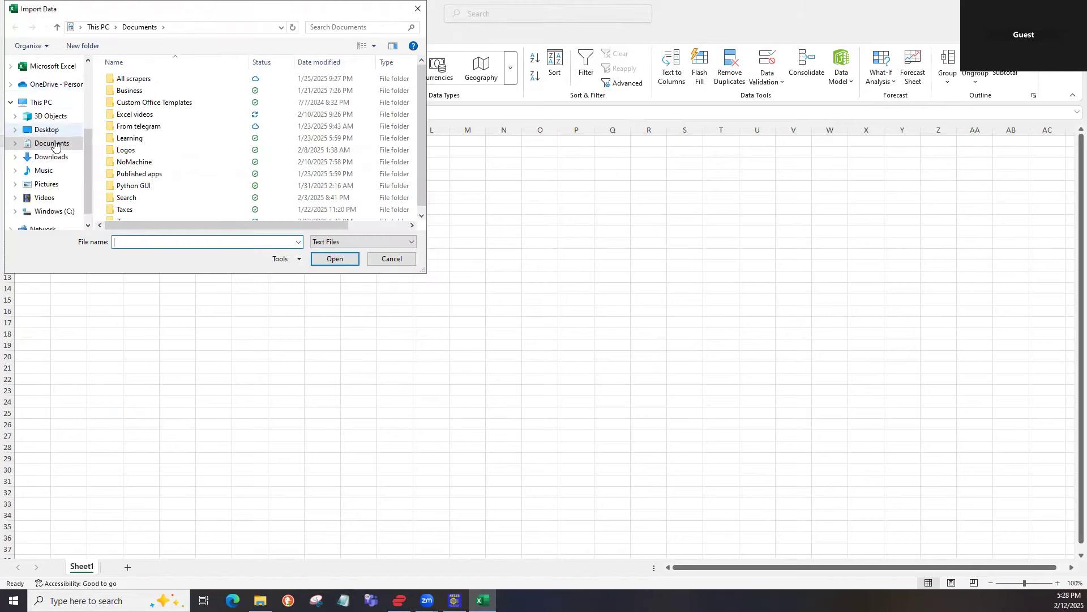
pyautogui.scroll(1, 78, 164)
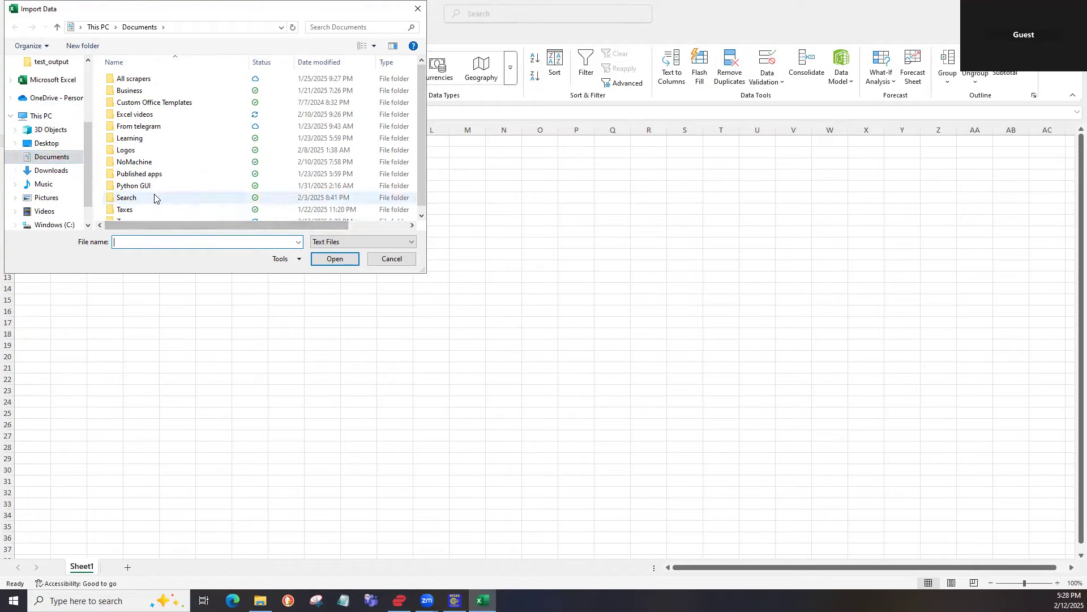
pyautogui.scroll(2, 63, 161)
pyautogui.scroll(4, 64, 156)
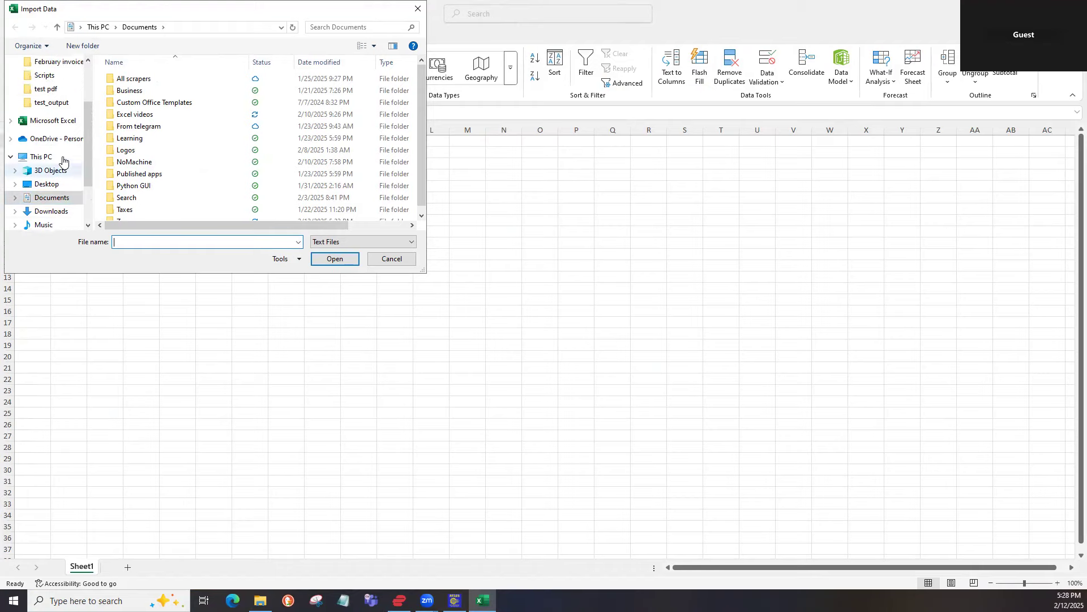
pyautogui.click(78, 103)
pyautogui.scroll(-12, 160, 187)
pyautogui.click(156, 212)
pyautogui.click(332, 259)
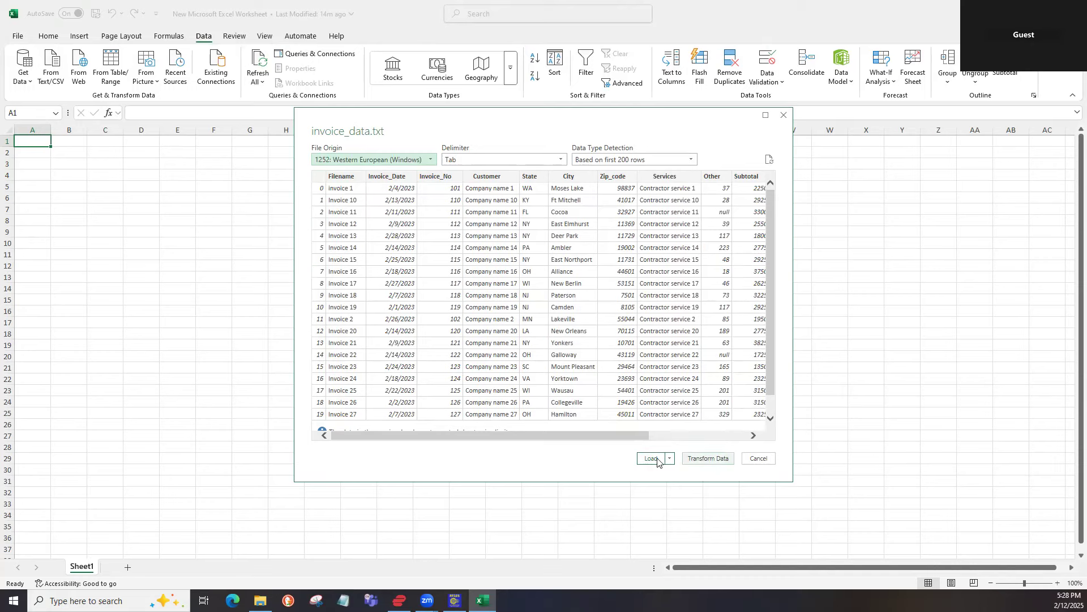
pyautogui.click(657, 461)
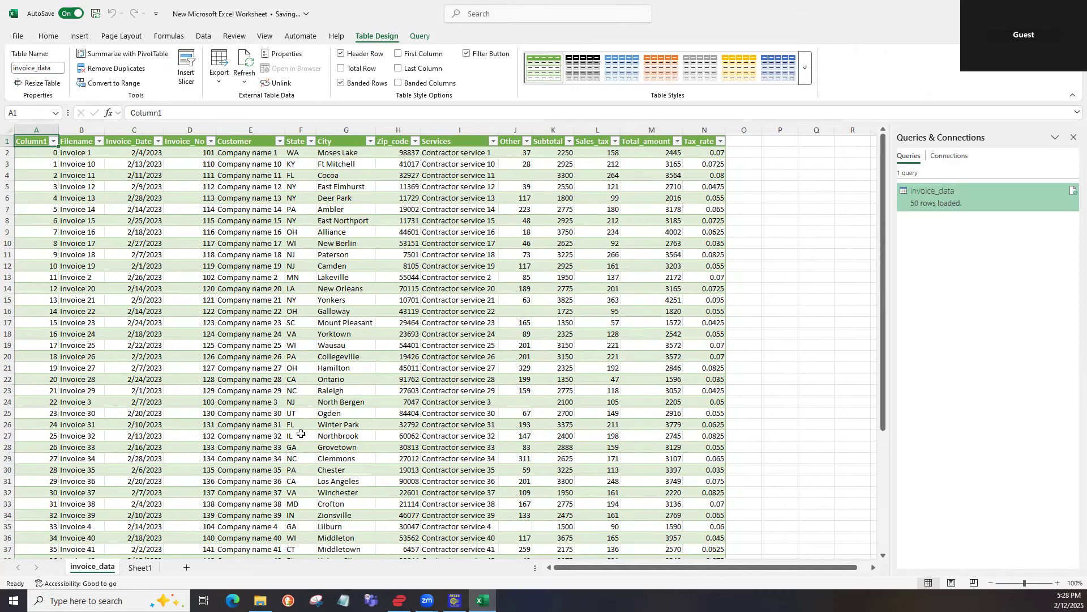
# Step: Check the February invoices folder, return to the workbook, and examine the rows of the imported invoice table
pyautogui.click(260, 600)
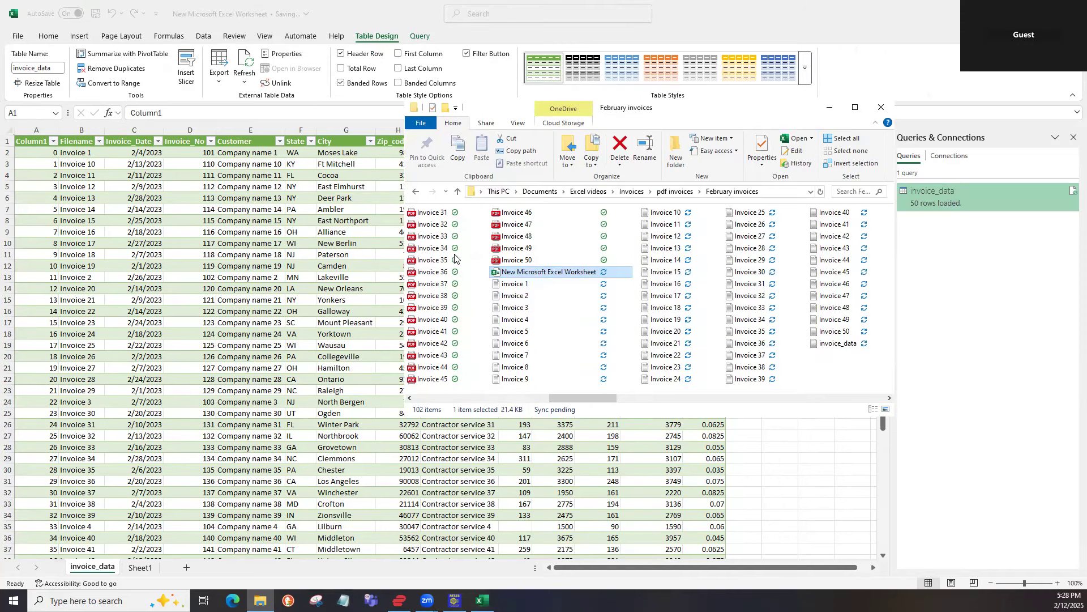
pyautogui.click(258, 429)
pyautogui.scroll(-3, 286, 429)
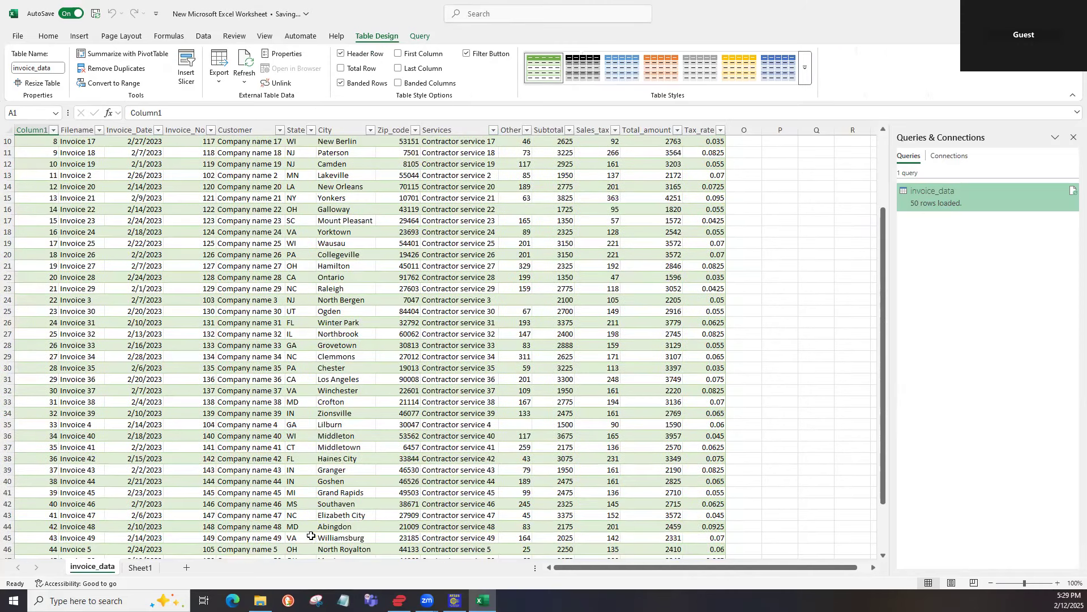
# Step: Check the PDF files in the February invoices folder and return to the invoice table in the workbook
pyautogui.hotkey('alt', 'Tab')
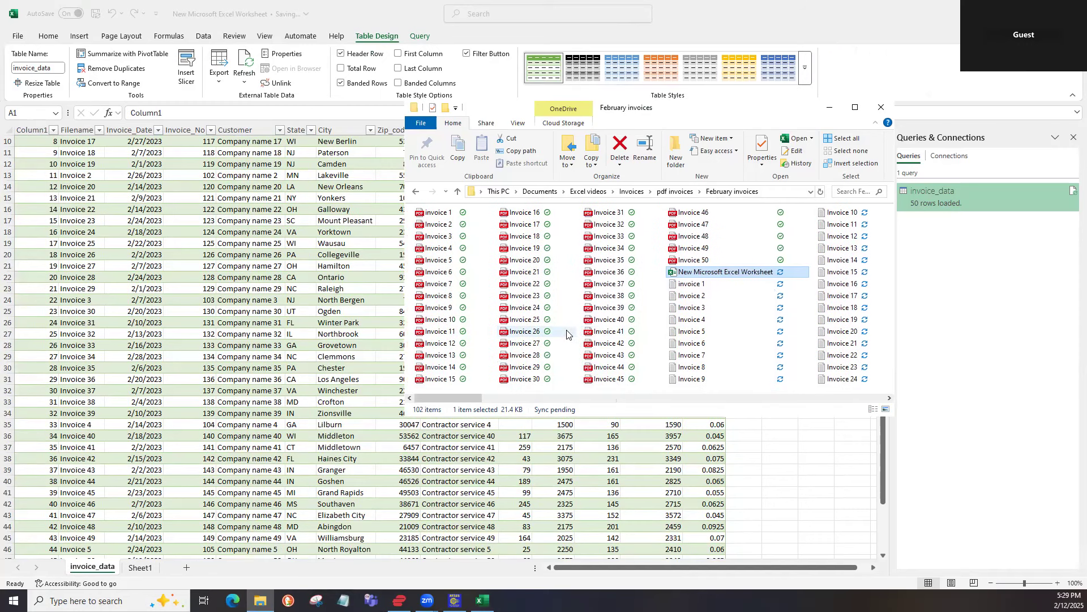
pyautogui.click(439, 295)
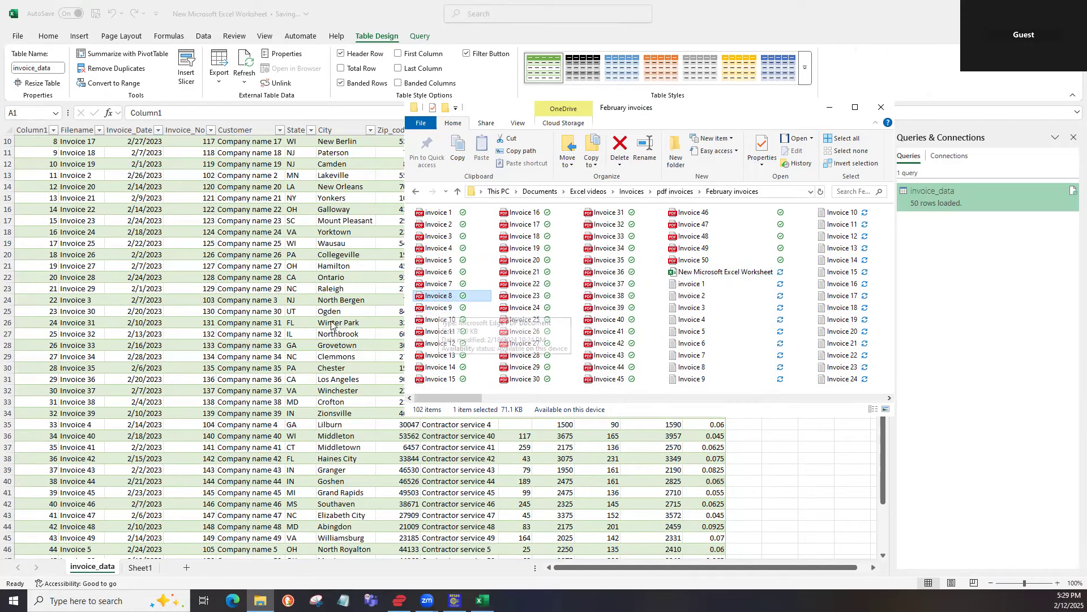
pyautogui.click(322, 302)
pyautogui.click(231, 248)
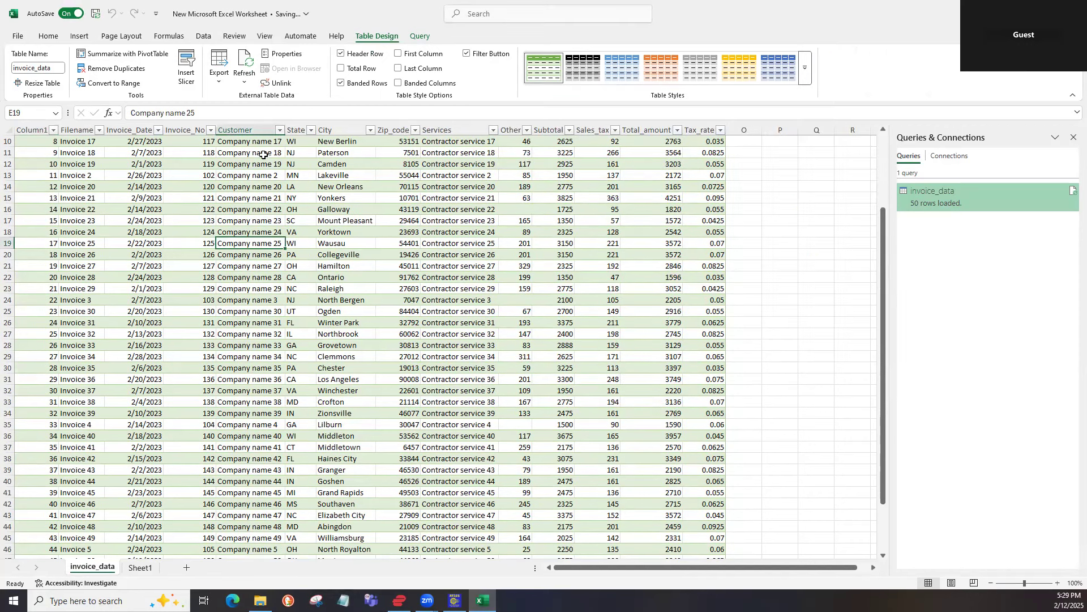
# Step: Open the invoice_data query for editing in Power Query Editor and examine its columns through Tax_rate
pyautogui.click(205, 38)
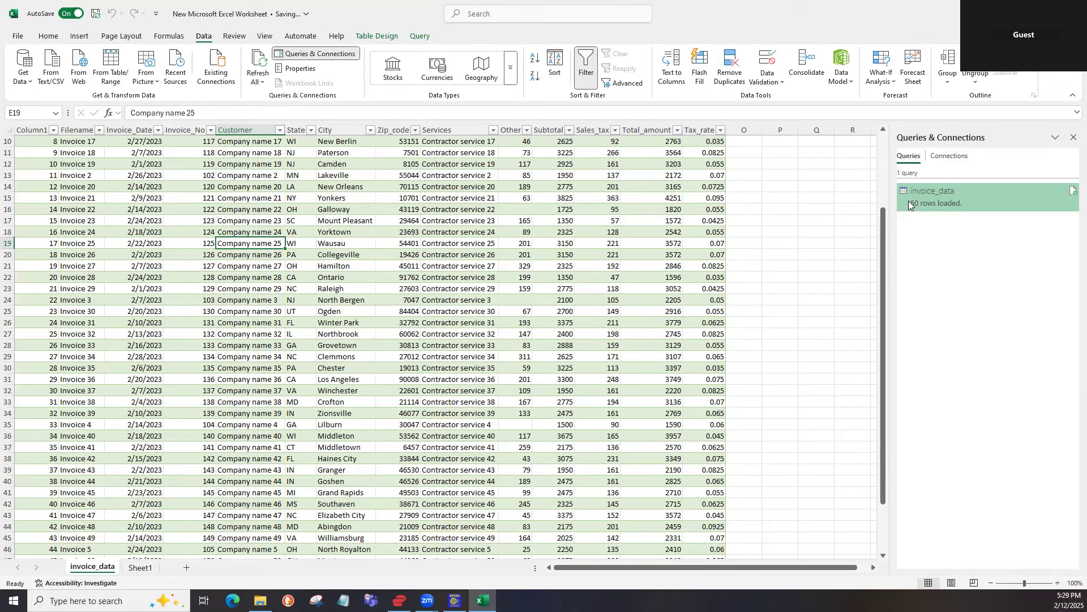
pyautogui.moveTo(917, 198)
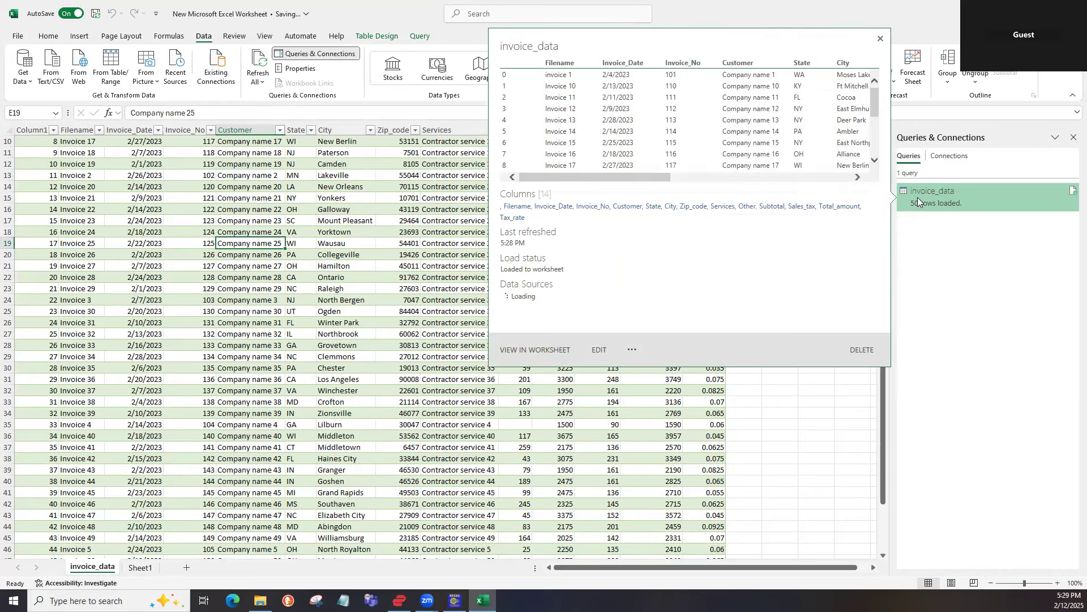
pyautogui.click(599, 351)
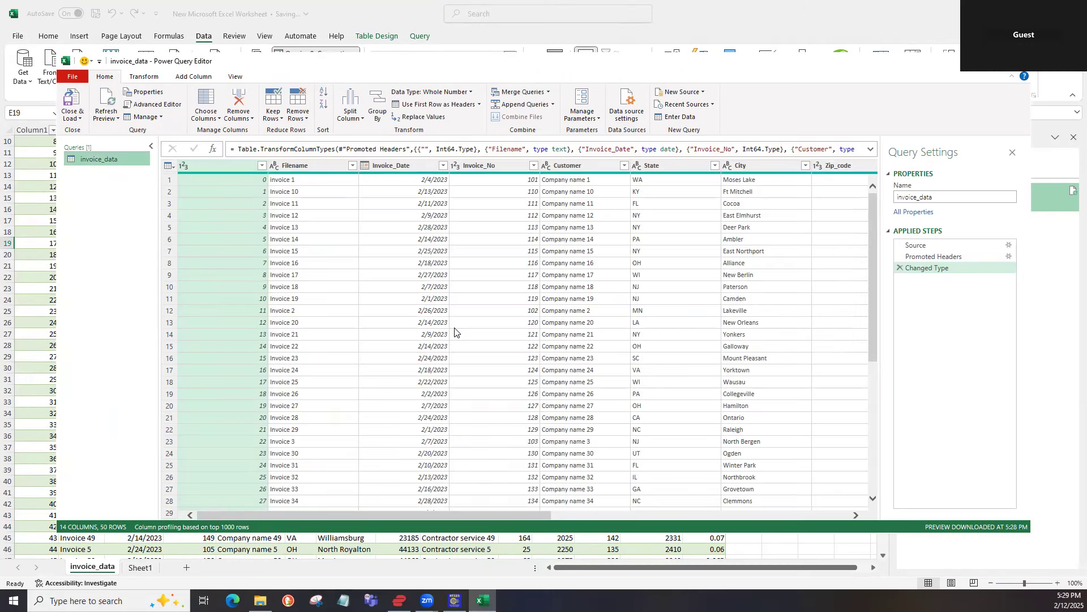
pyautogui.moveTo(462, 511); pyautogui.dragTo(832, 526)
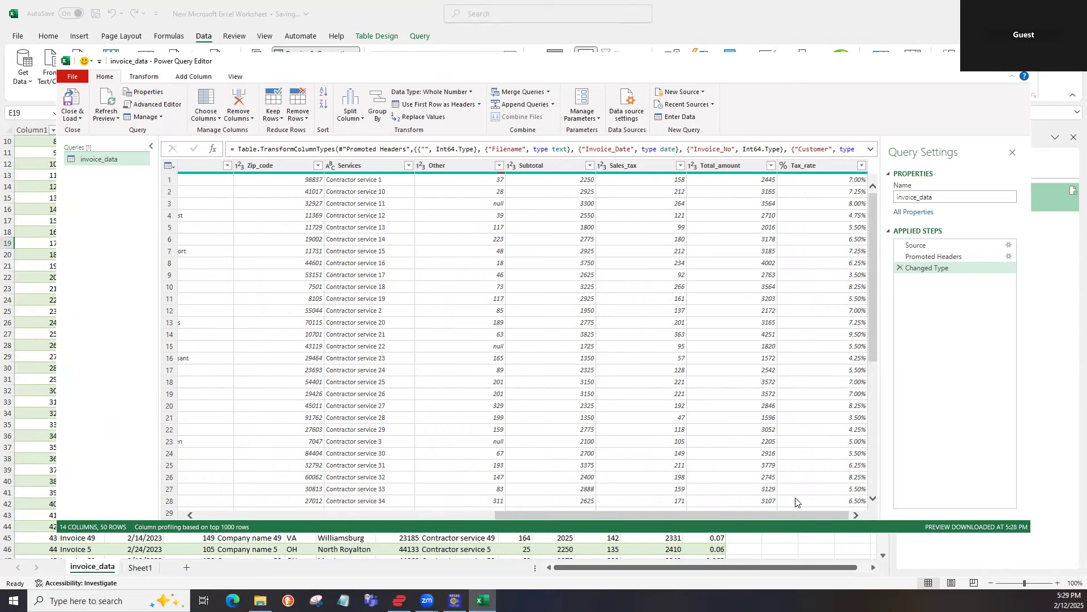
pyautogui.hscroll(-5, 748, 519)
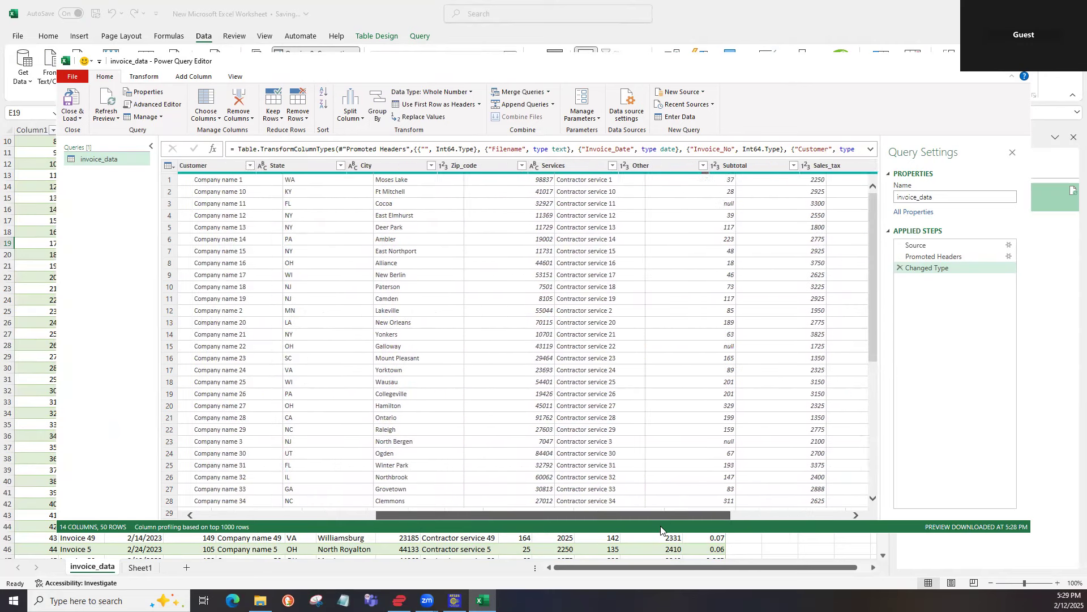
pyautogui.moveTo(547, 514); pyautogui.dragTo(394, 519)
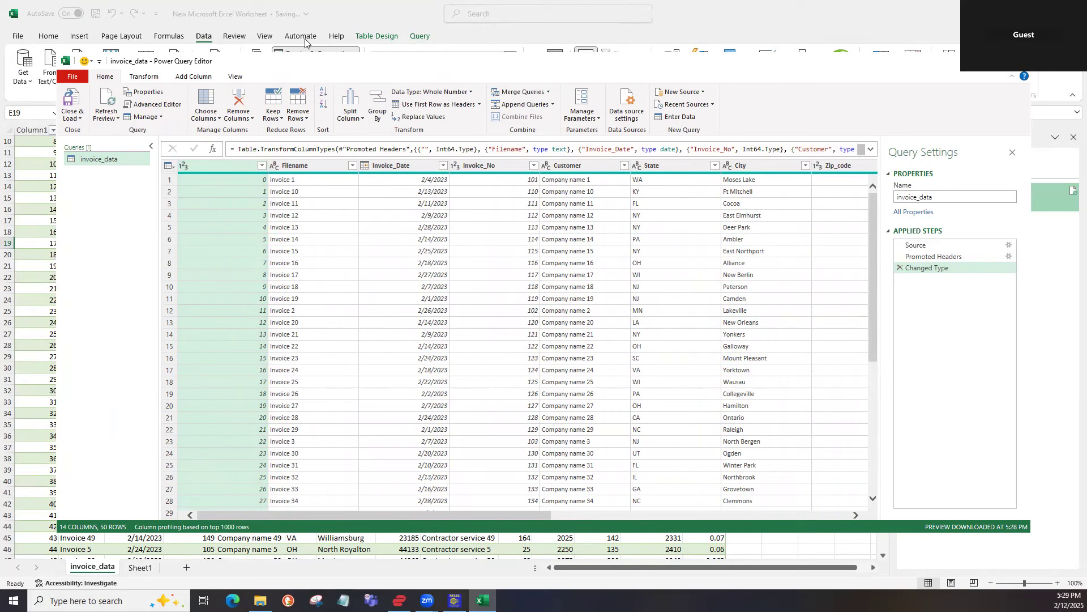
# Step: Review the query's Promoted Headers and Changed Type applied steps, and close and load the query to the worksheet
pyautogui.click(933, 256)
pyautogui.moveTo(934, 269); pyautogui.dragTo(940, 295)
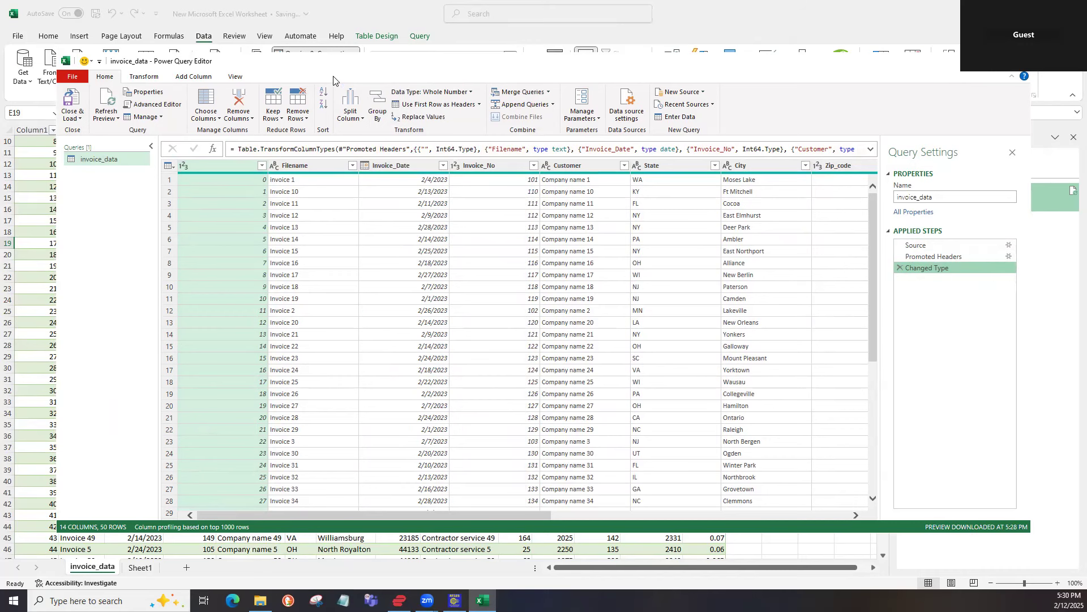
pyautogui.click(72, 104)
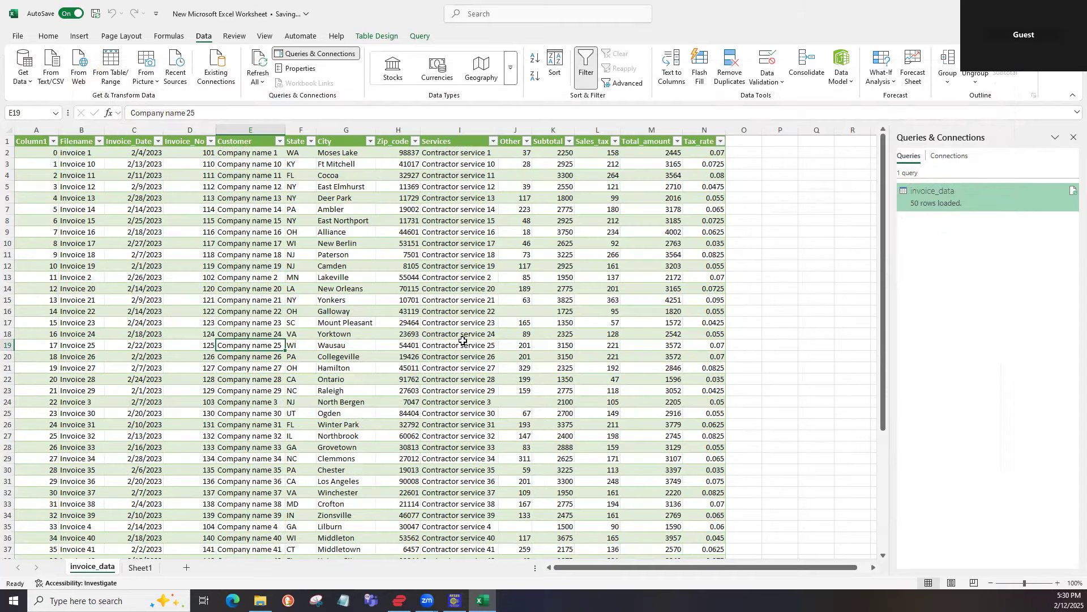
# Step: Examine the Zip_code column of the February invoice table, checking entries such as those for Camden, North Bergen and Middletown
pyautogui.scroll(-1, 461, 345)
pyautogui.scroll(3, 463, 339)
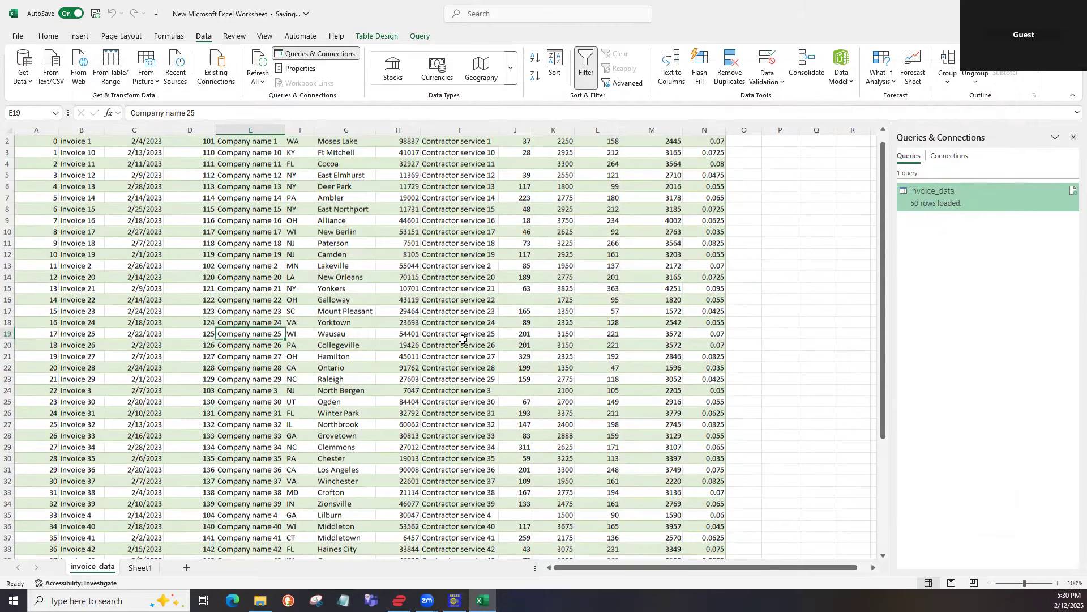
pyautogui.scroll(1, 463, 340)
pyautogui.click(408, 265)
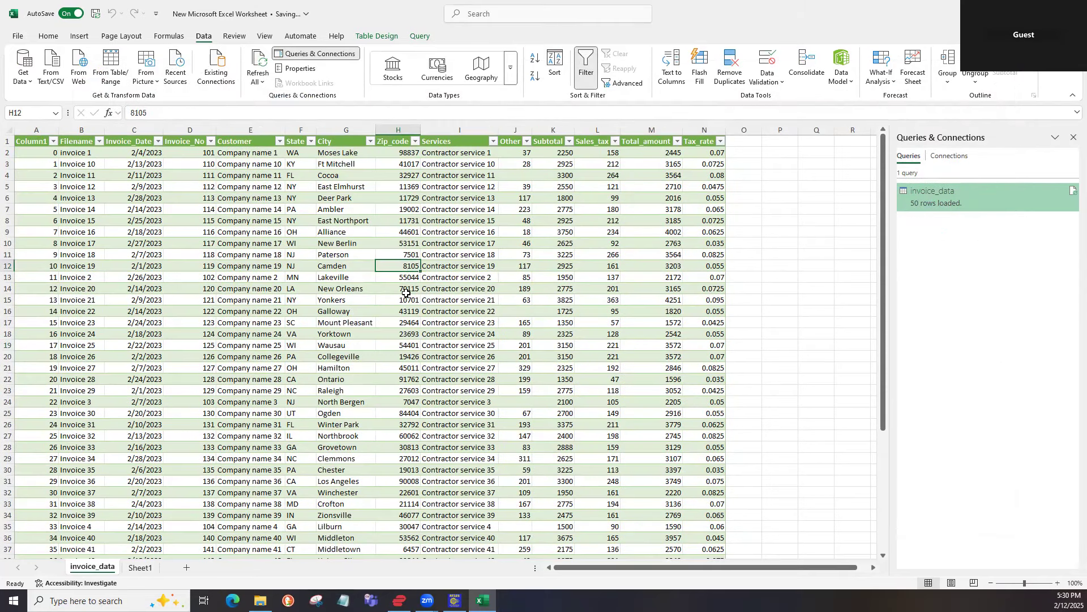
pyautogui.click(411, 322)
pyautogui.click(413, 402)
pyautogui.scroll(-2, 415, 417)
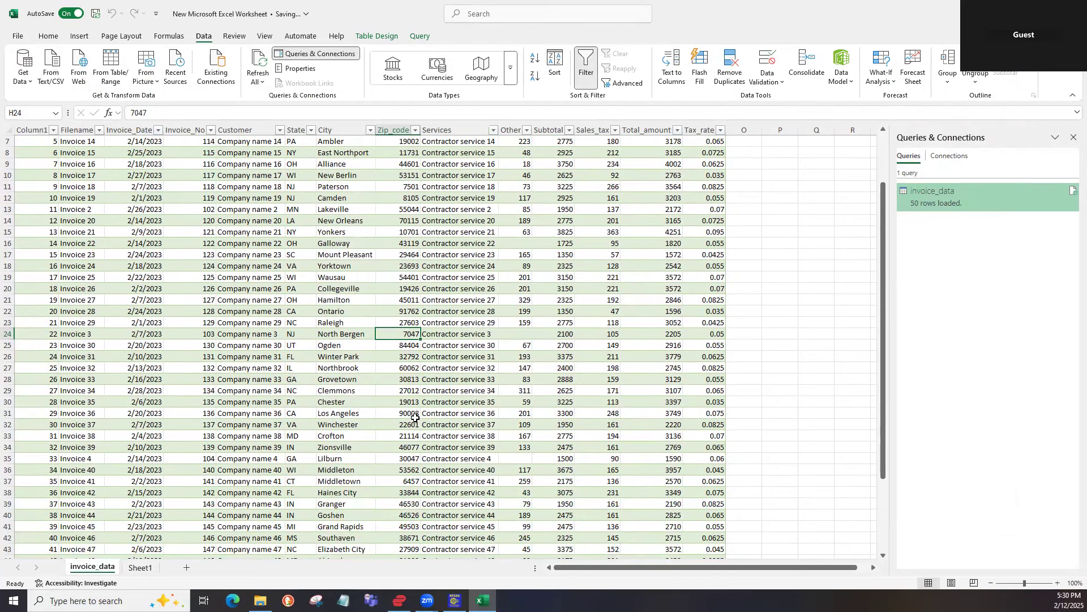
pyautogui.scroll(-2, 415, 417)
pyautogui.click(409, 413)
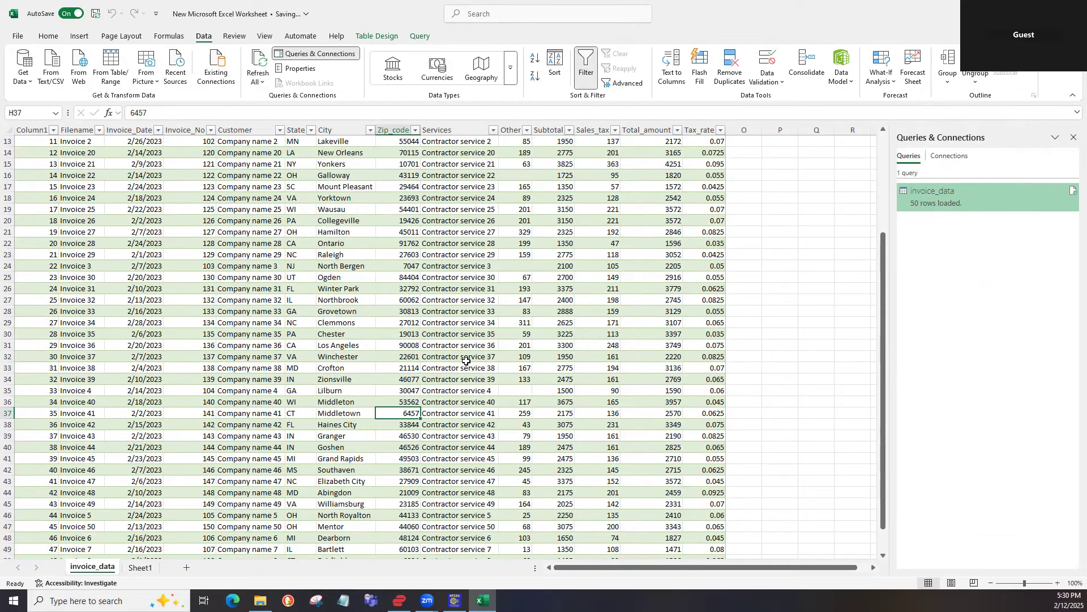
pyautogui.scroll(1, 236, 236)
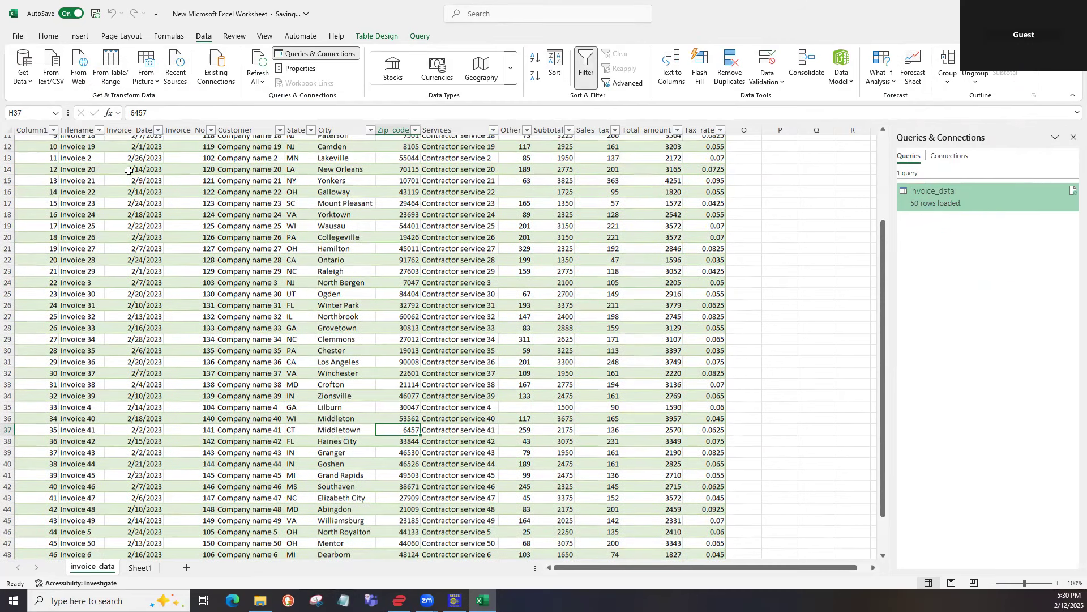
pyautogui.scroll(2, 136, 181)
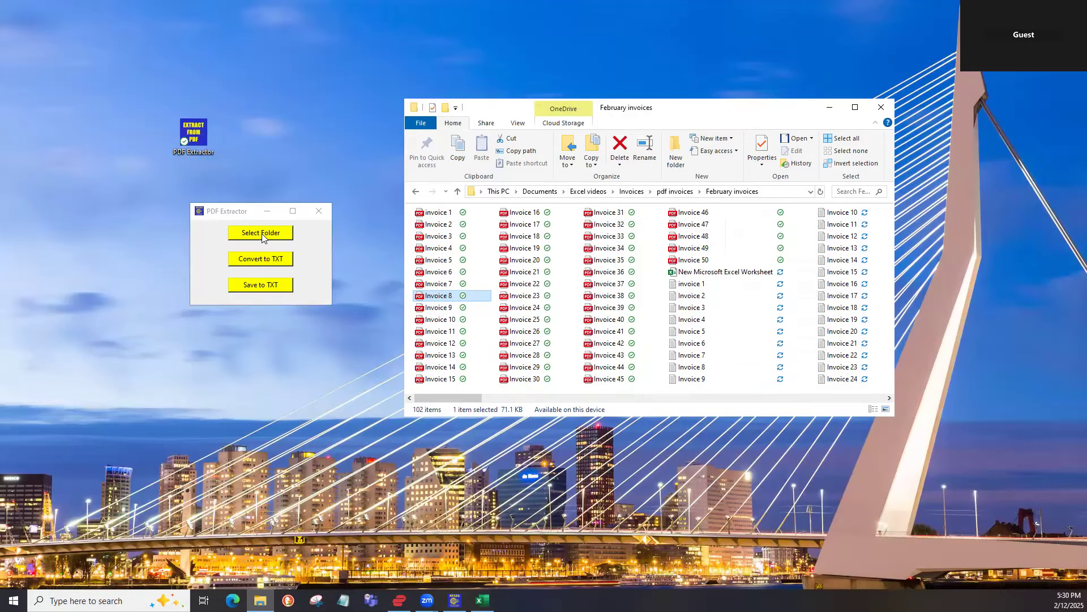
# Step: Select the March invoices folder in PDF Extractor and open the same folder in File Explorer
pyautogui.click(262, 237)
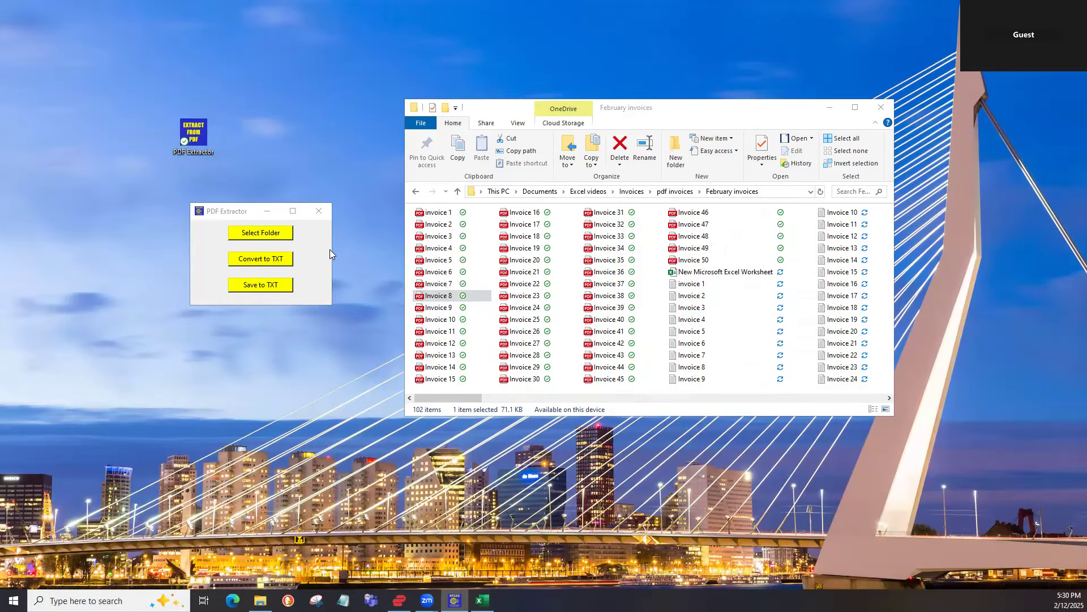
pyautogui.click(455, 252)
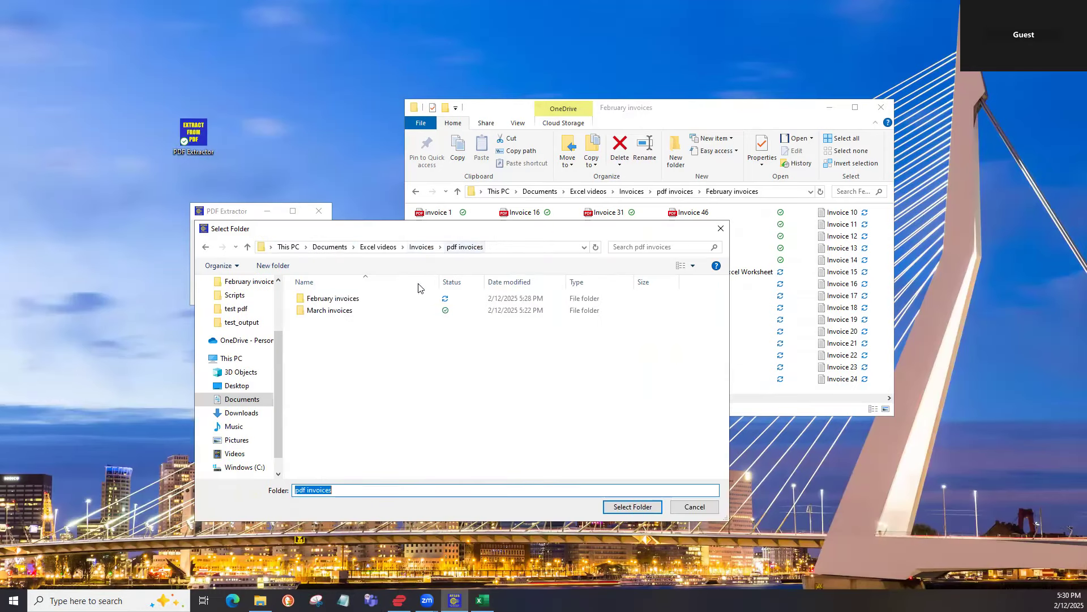
pyautogui.click(334, 311)
pyautogui.click(633, 507)
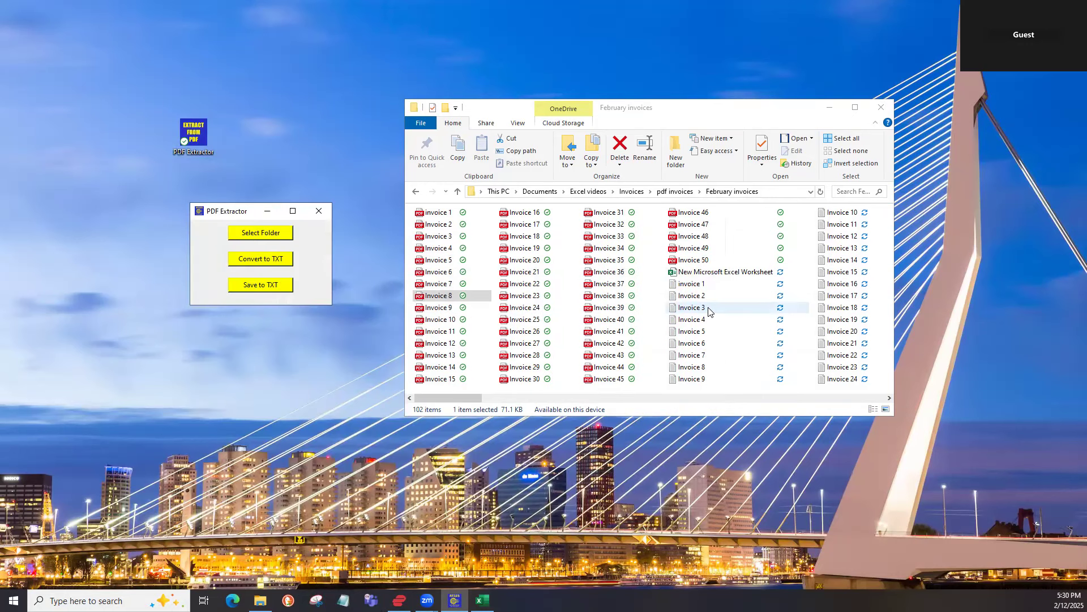
pyautogui.click(678, 192)
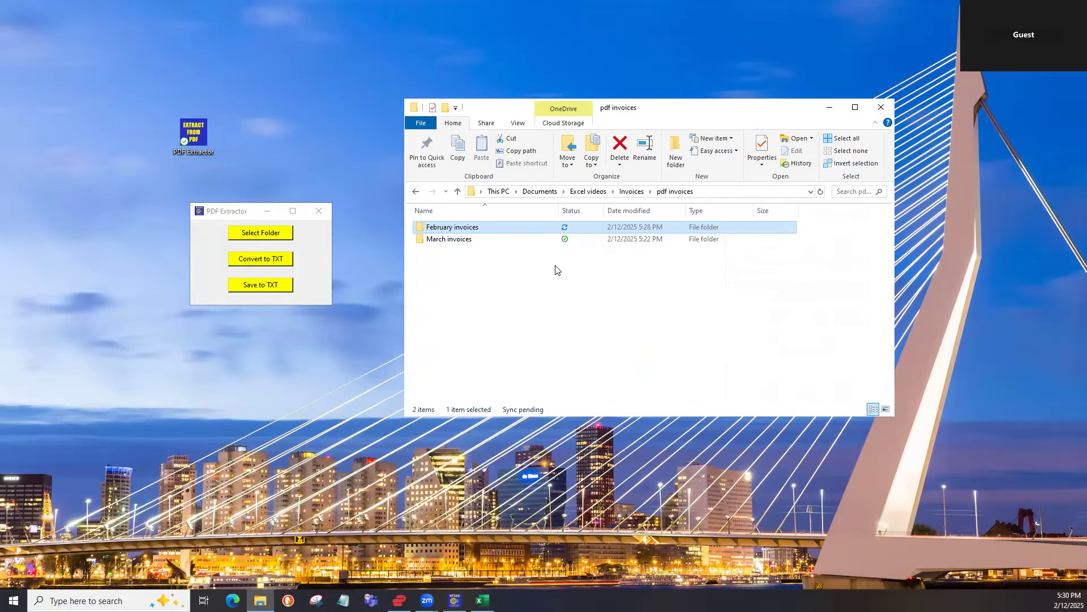
pyautogui.doubleClick(470, 241)
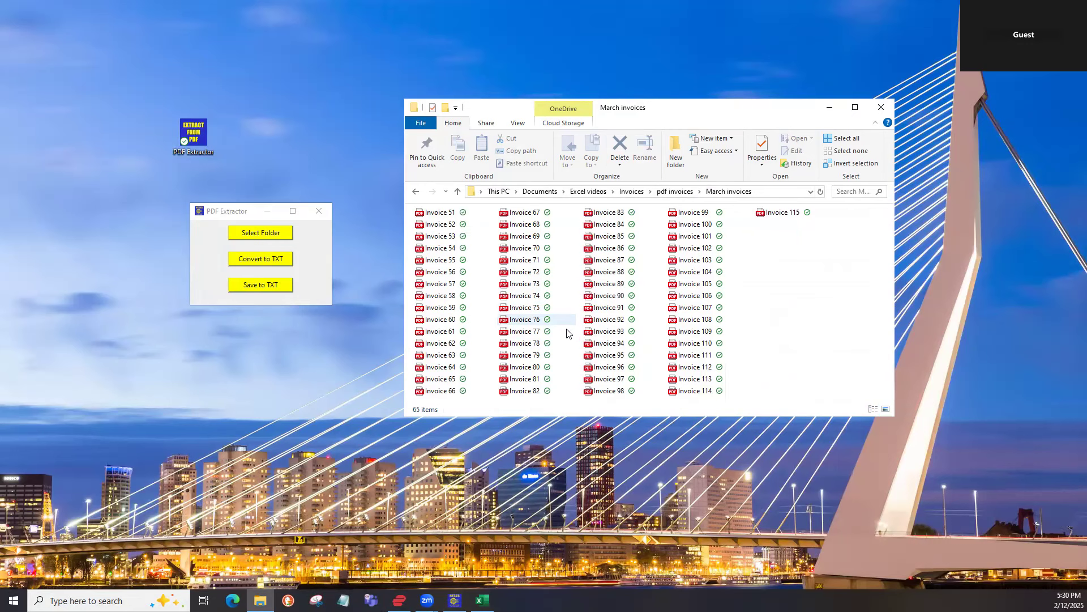
# Step: Convert the March PDF invoices to text with PDF Extractor and check the text files in the folder
pyautogui.click(261, 259)
pyautogui.click(616, 340)
pyautogui.scroll(-1, 762, 373)
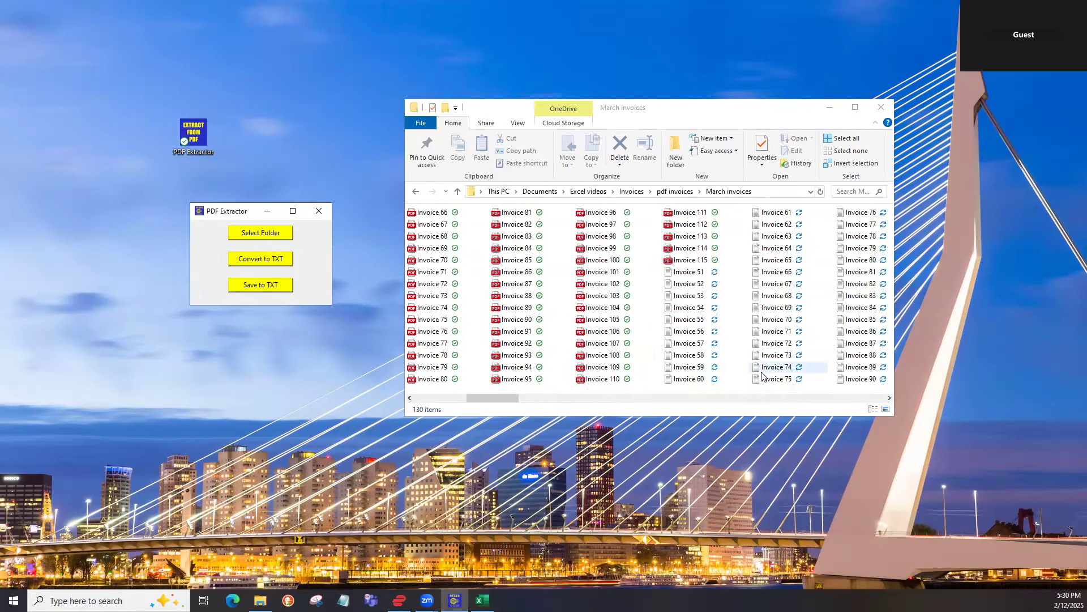
pyautogui.scroll(-3, 765, 373)
pyautogui.scroll(-3, 769, 371)
# Step: Extract the March invoice data into one combined text file and select invoice_data in the folder
pyautogui.click(286, 291)
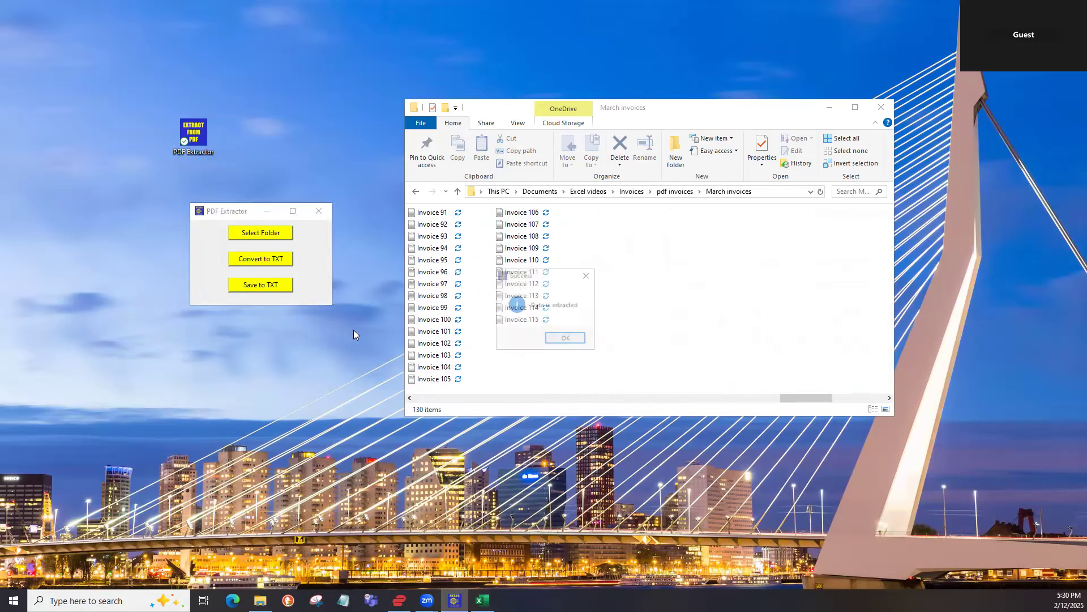
pyautogui.click(566, 339)
pyautogui.click(538, 334)
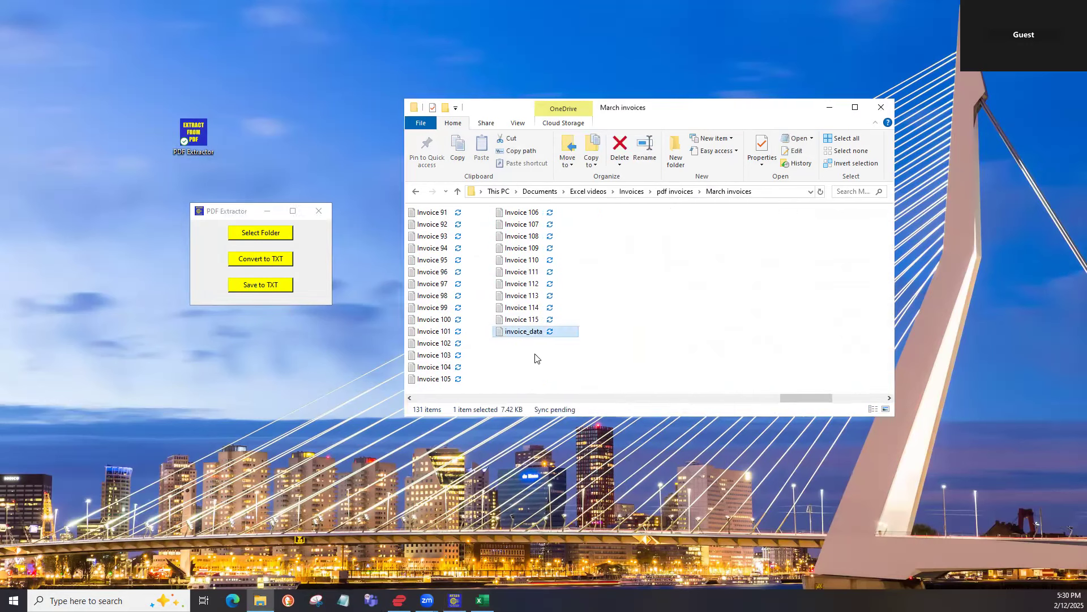
# Step: Switch to the Excel workbook, import invoice_data from the March invoices folder and load it as a second table
pyautogui.click(482, 601)
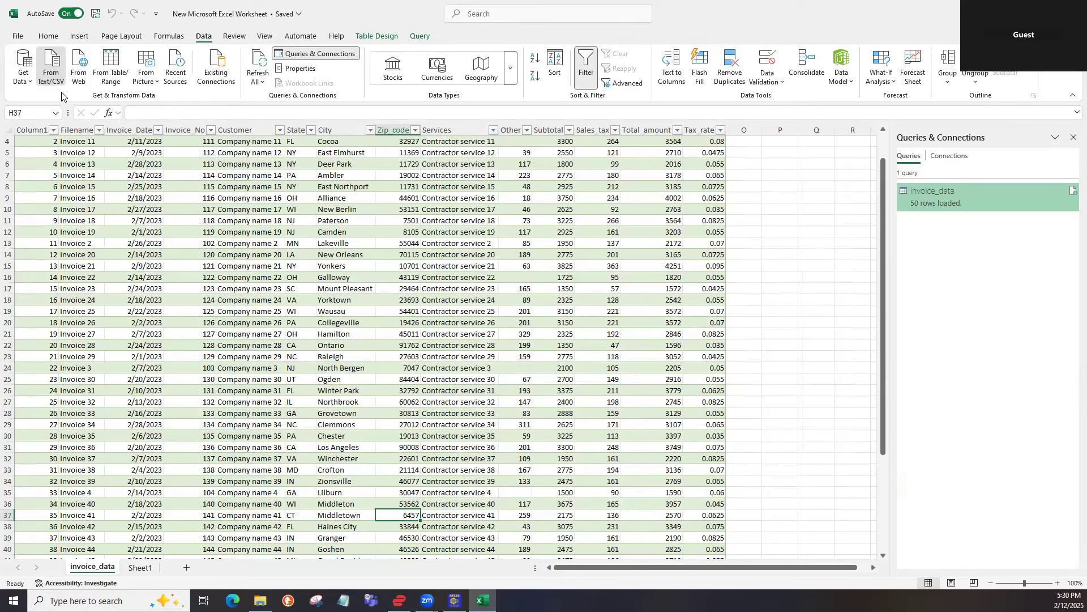
pyautogui.click(51, 67)
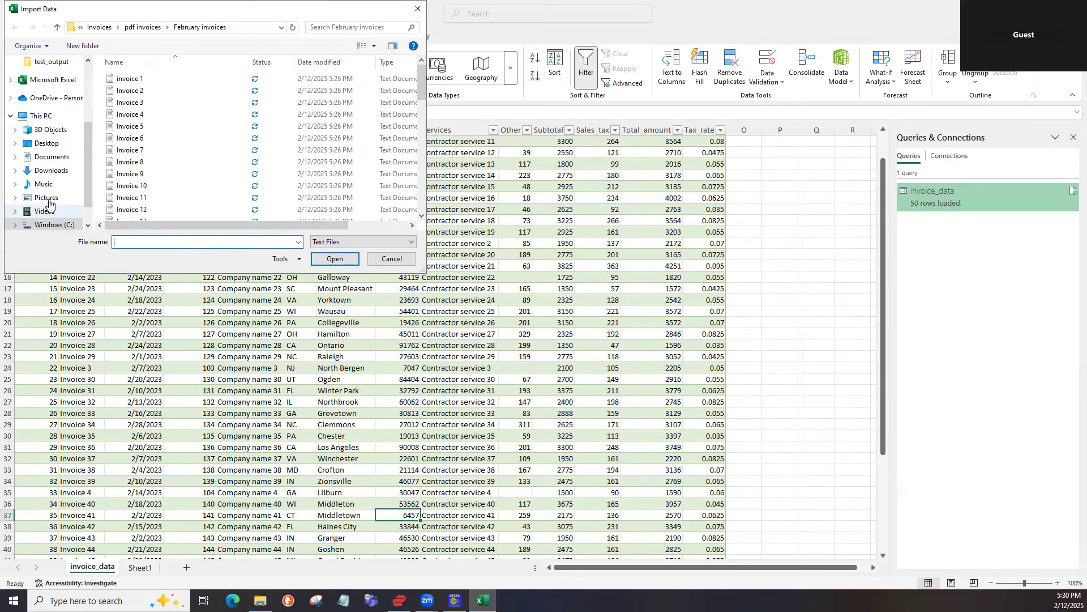
pyautogui.click(149, 27)
pyautogui.doubleClick(143, 91)
pyautogui.scroll(-20, 146, 175)
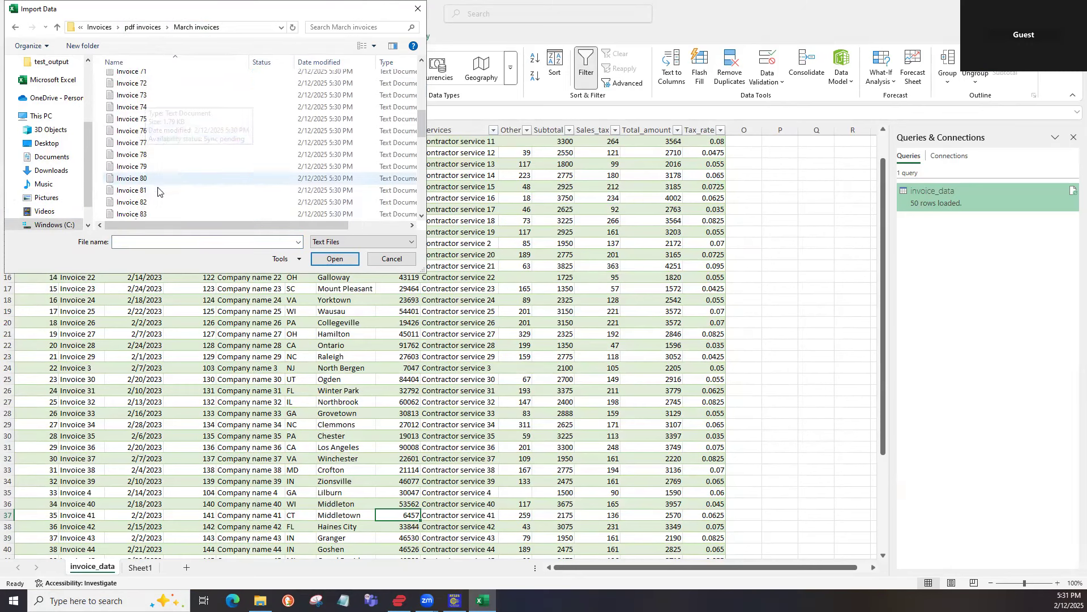
pyautogui.scroll(-5, 158, 194)
pyautogui.click(147, 214)
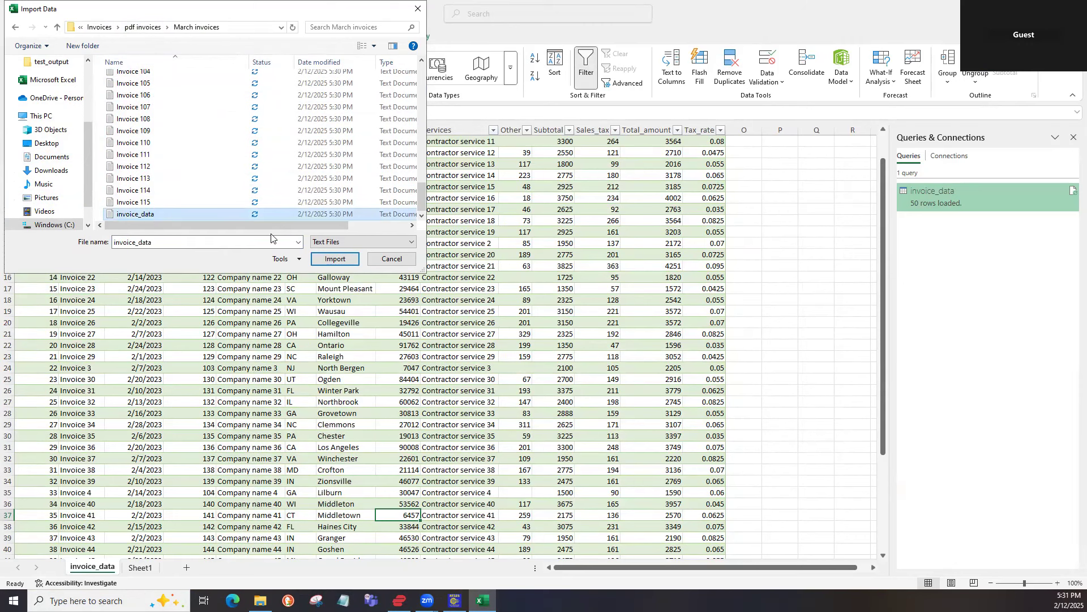
pyautogui.click(335, 259)
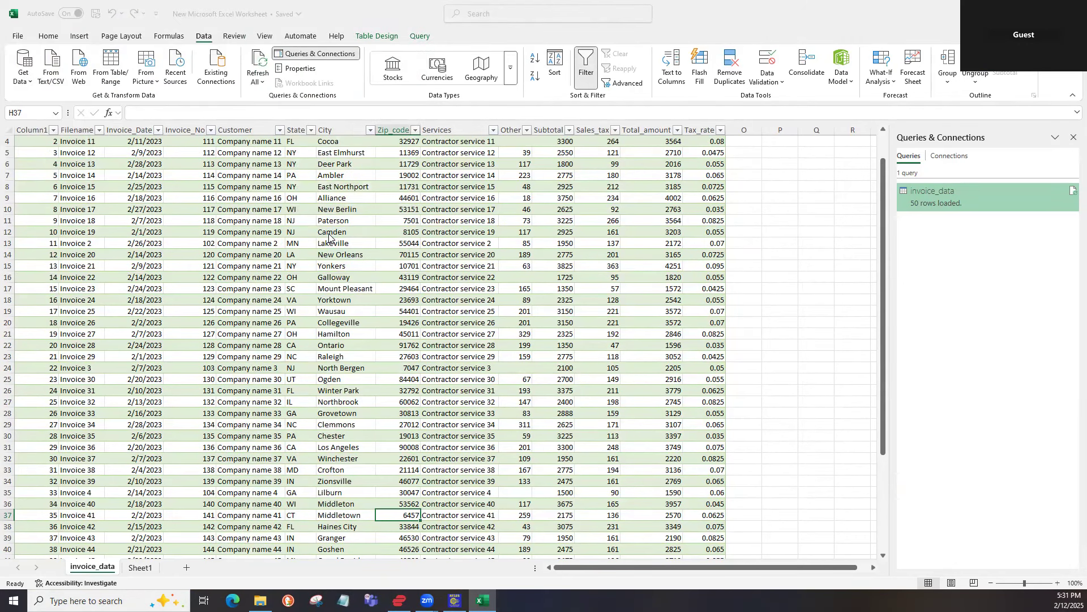
pyautogui.click(650, 457)
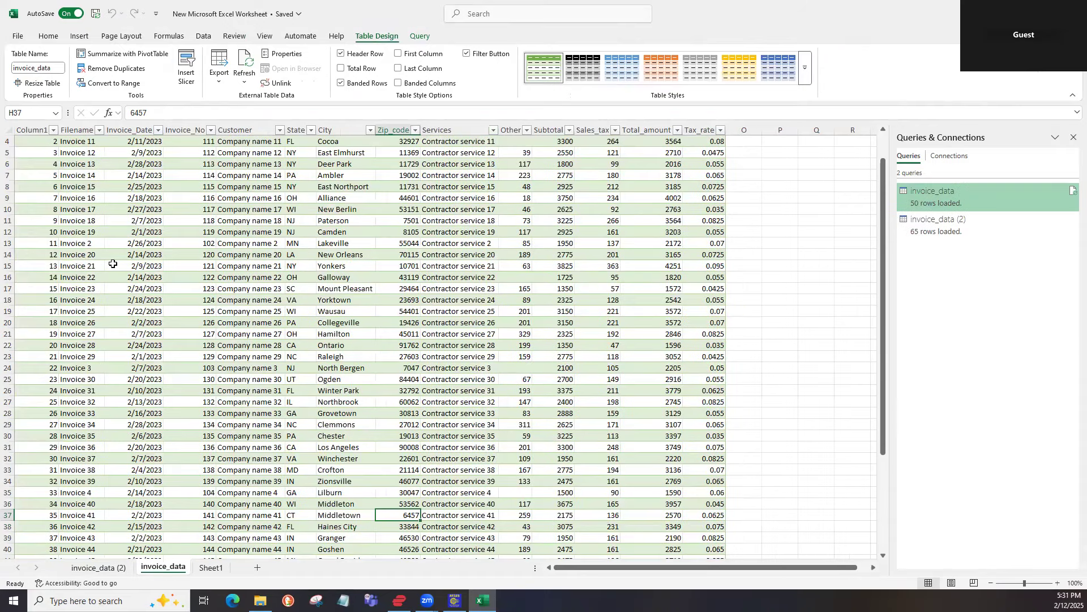
# Step: Compare the March table on the invoice_data (2) sheet with the February table on the invoice_data sheet
pyautogui.click(118, 567)
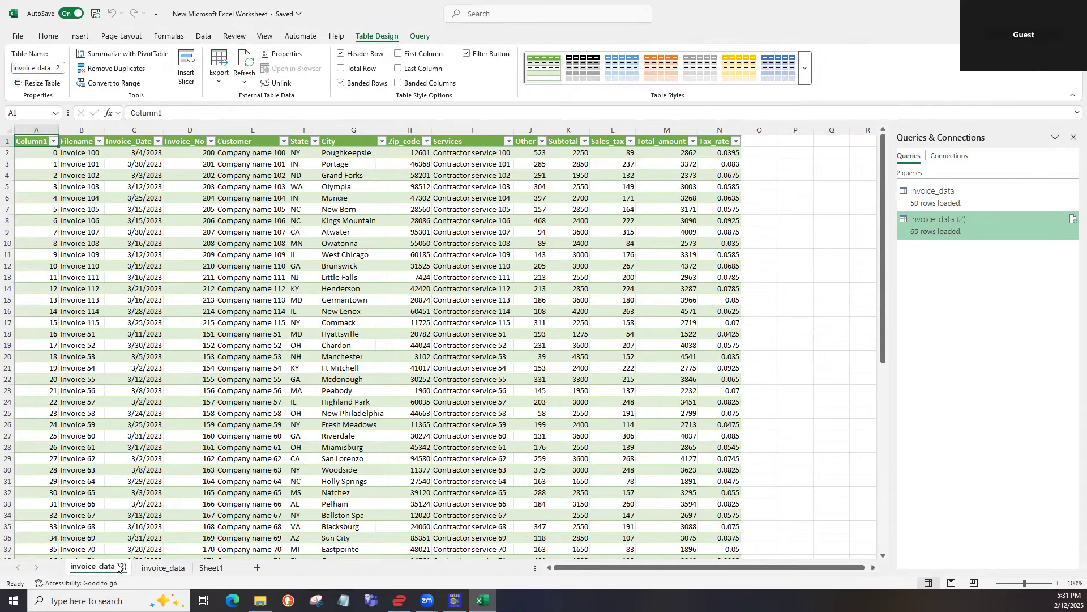
pyautogui.click(148, 568)
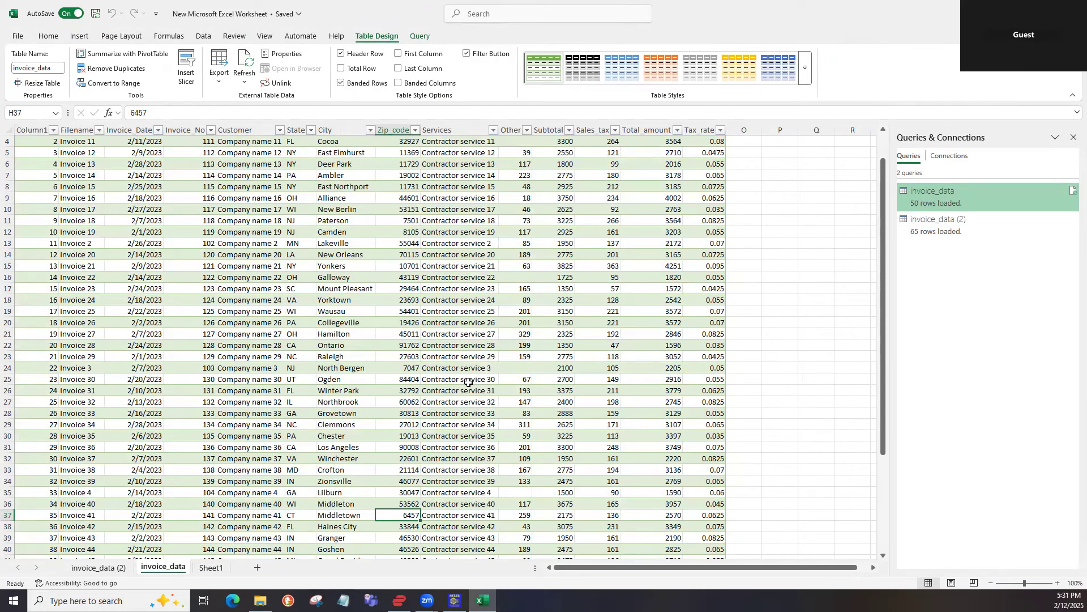
pyautogui.scroll(1, 468, 382)
pyautogui.scroll(1, 433, 382)
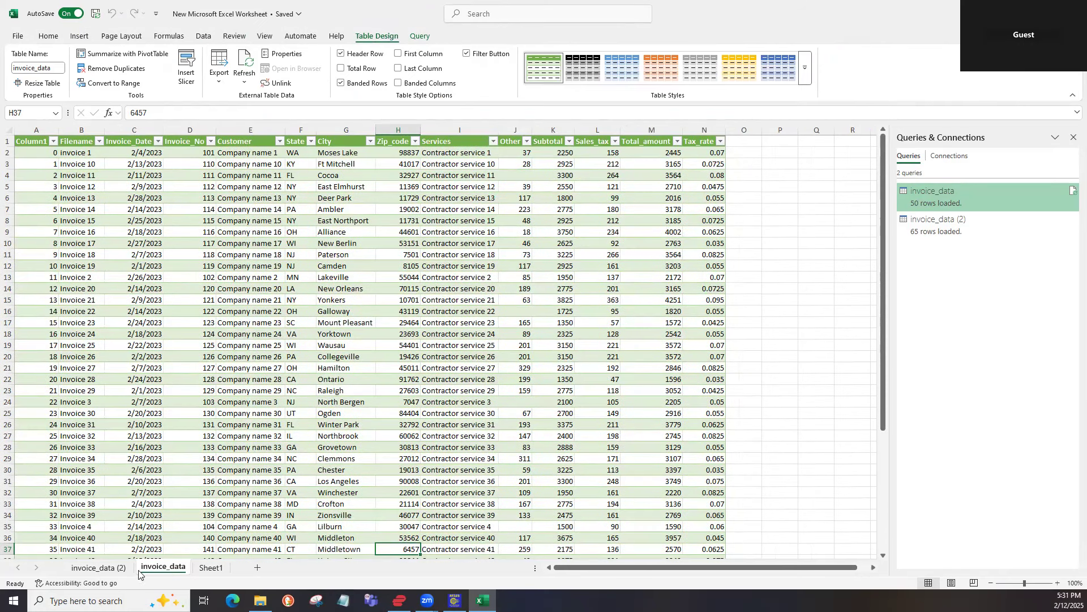
pyautogui.click(170, 393)
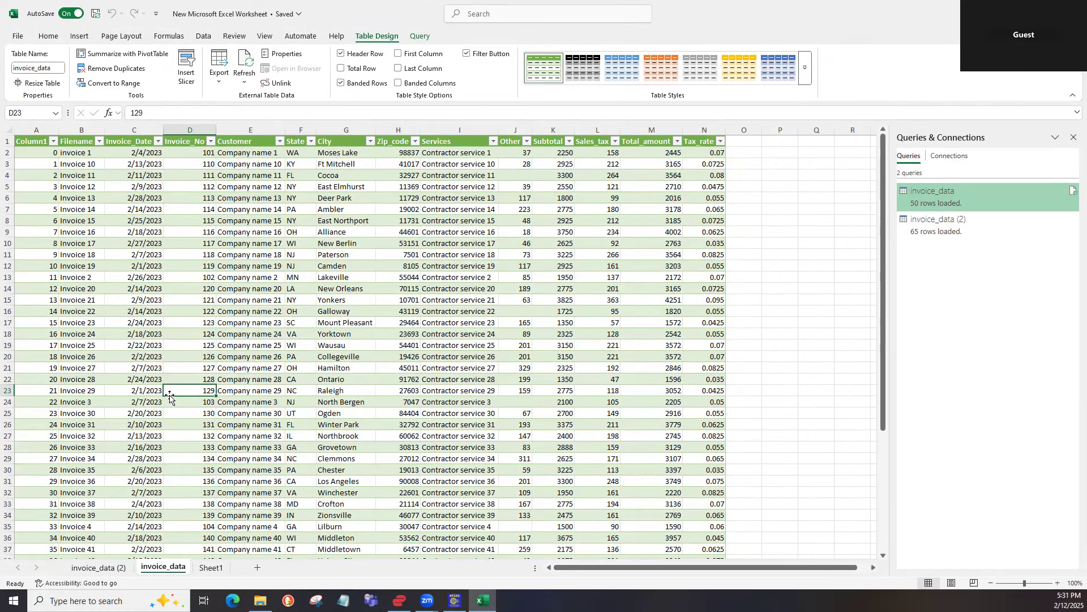
# Step: Inspect the invoice_data (2) and invoice_data queries and the February table they lead back to
pyautogui.click(932, 227)
pyautogui.click(945, 193)
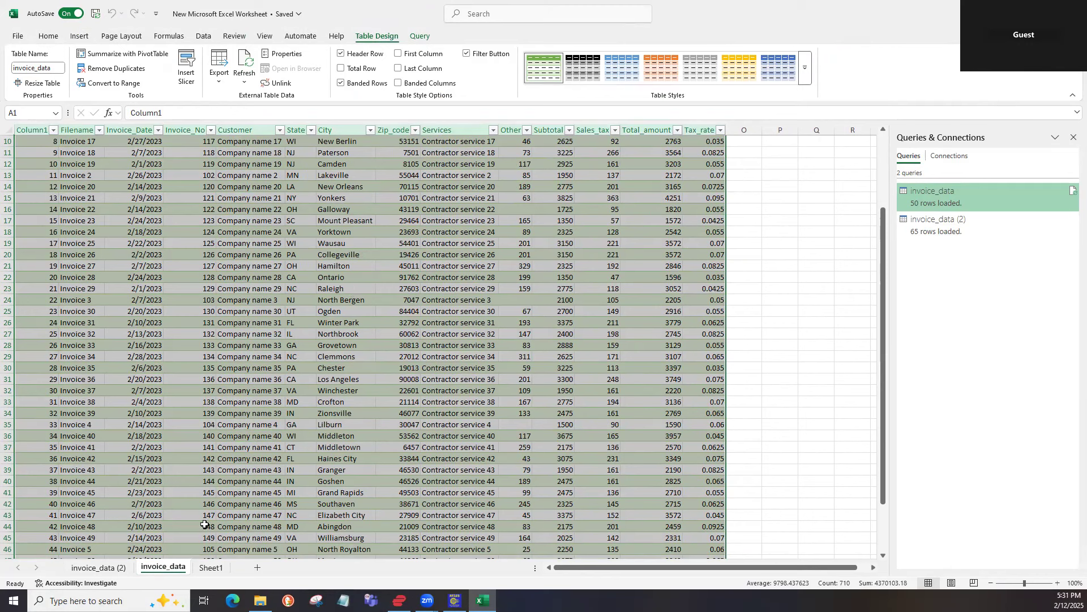
pyautogui.click(48, 35)
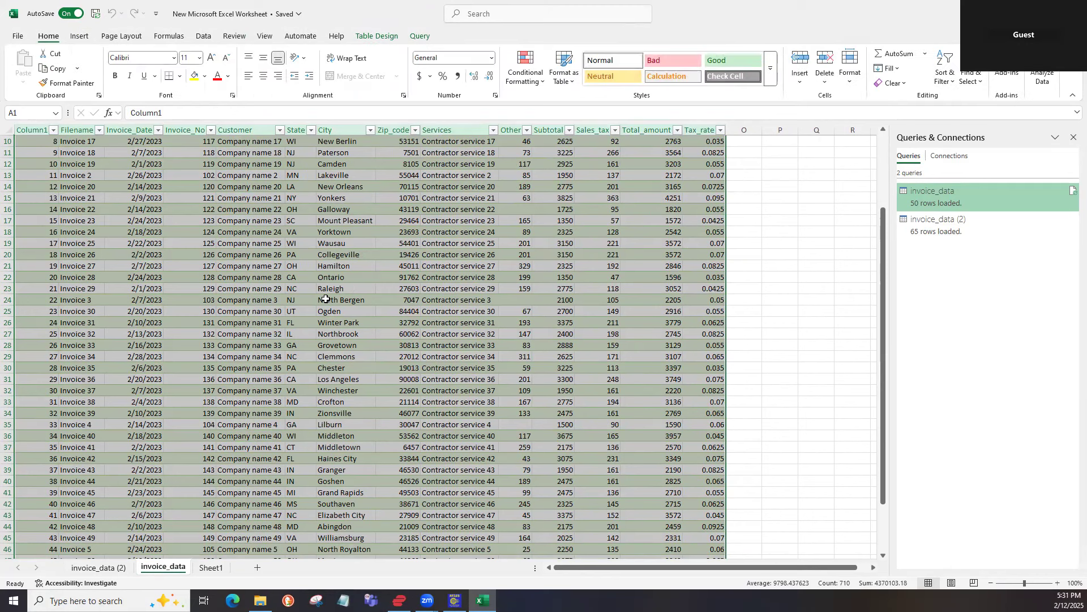
pyautogui.click(326, 299)
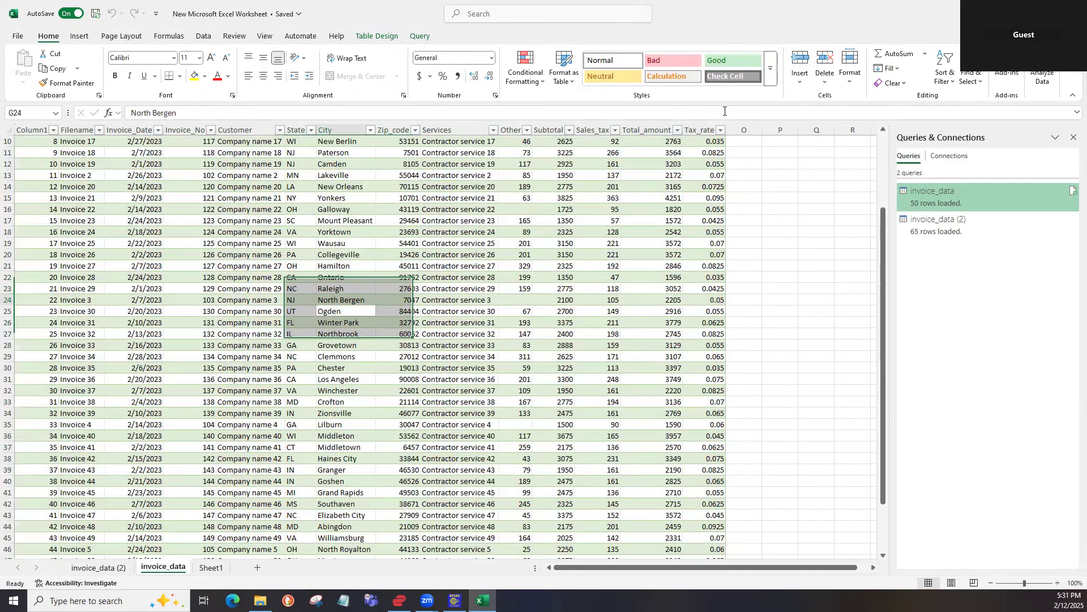
pyautogui.scroll(3, 292, 335)
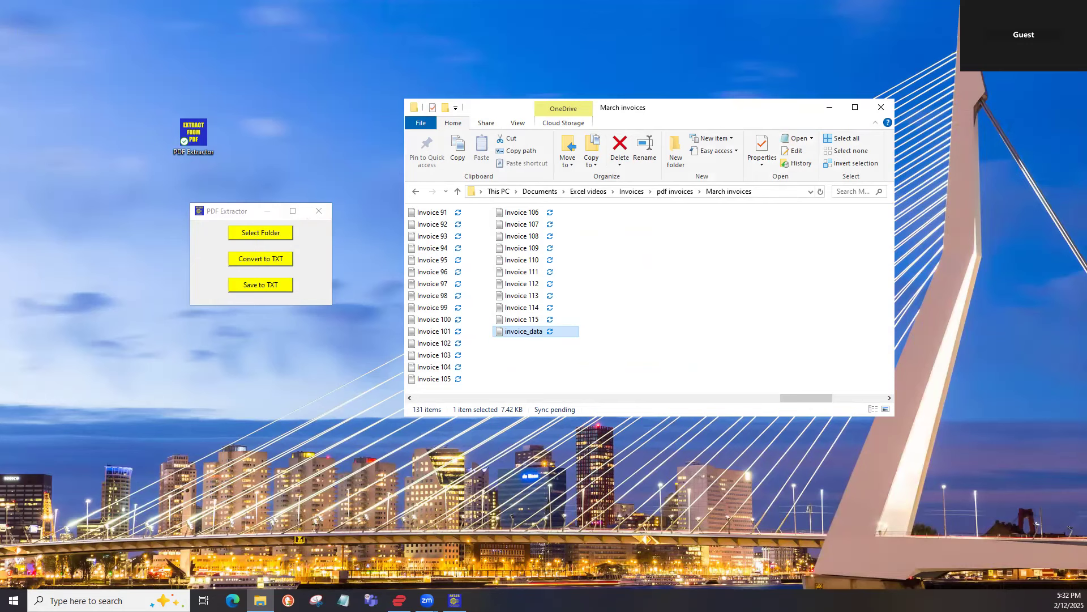
# Step: Open the invoice_data text file in the March invoices folder
pyautogui.doubleClick(524, 331)
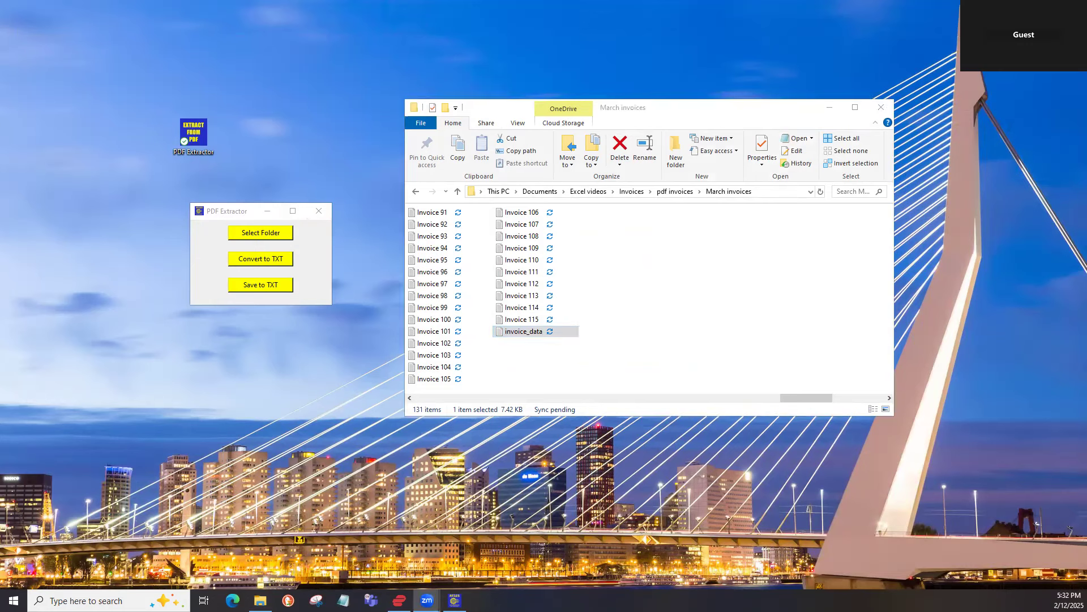